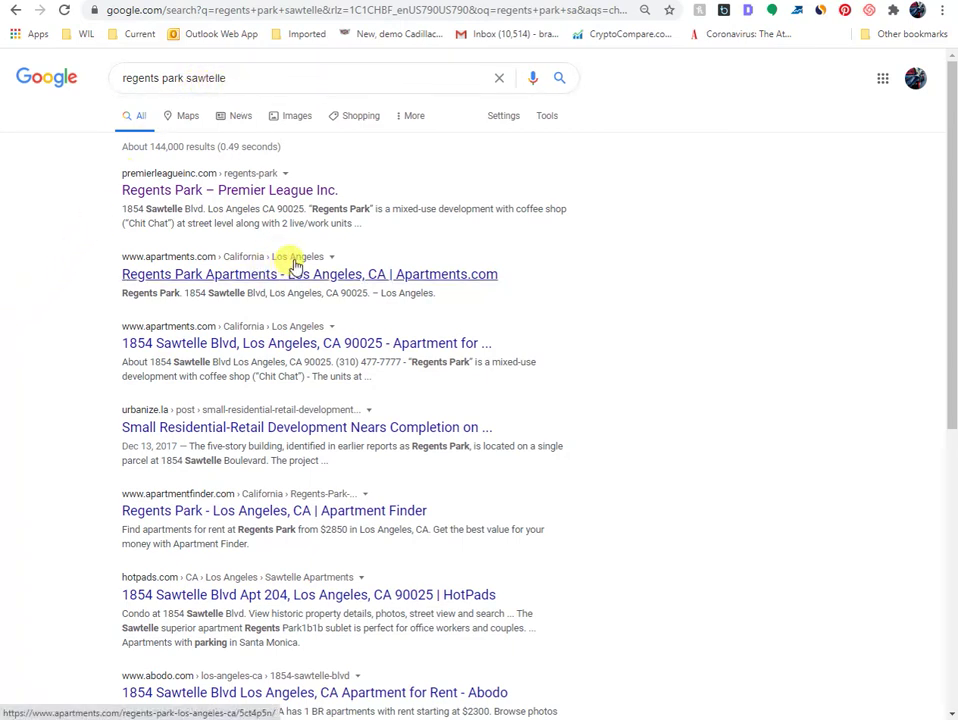
{"action": "left_click", "coordinate": [246, 78]}
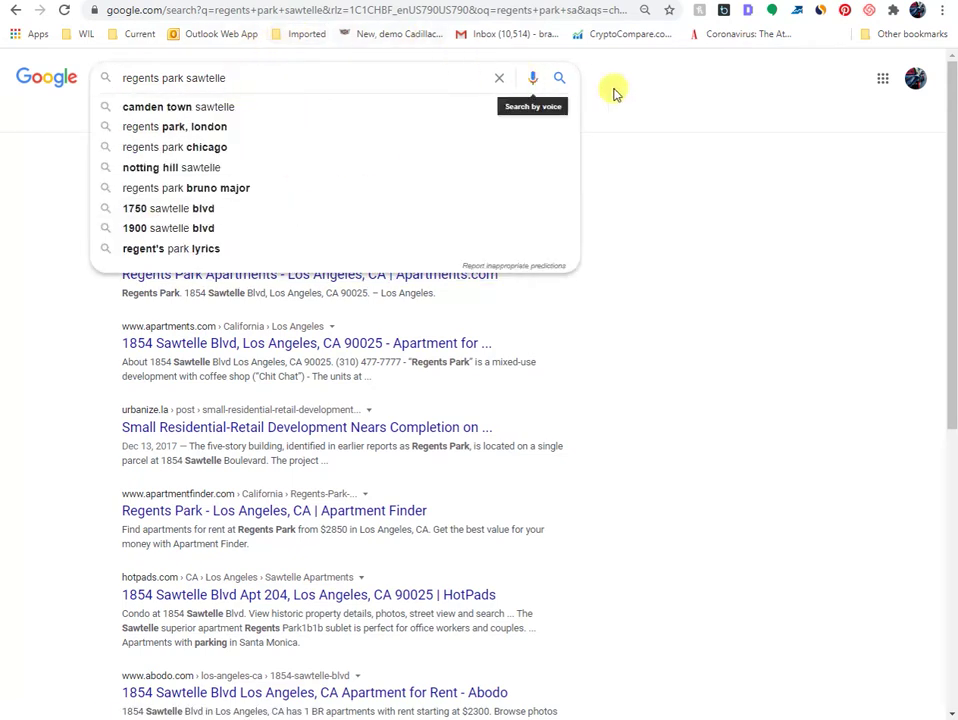
{"action": "key", "text": "Return"}
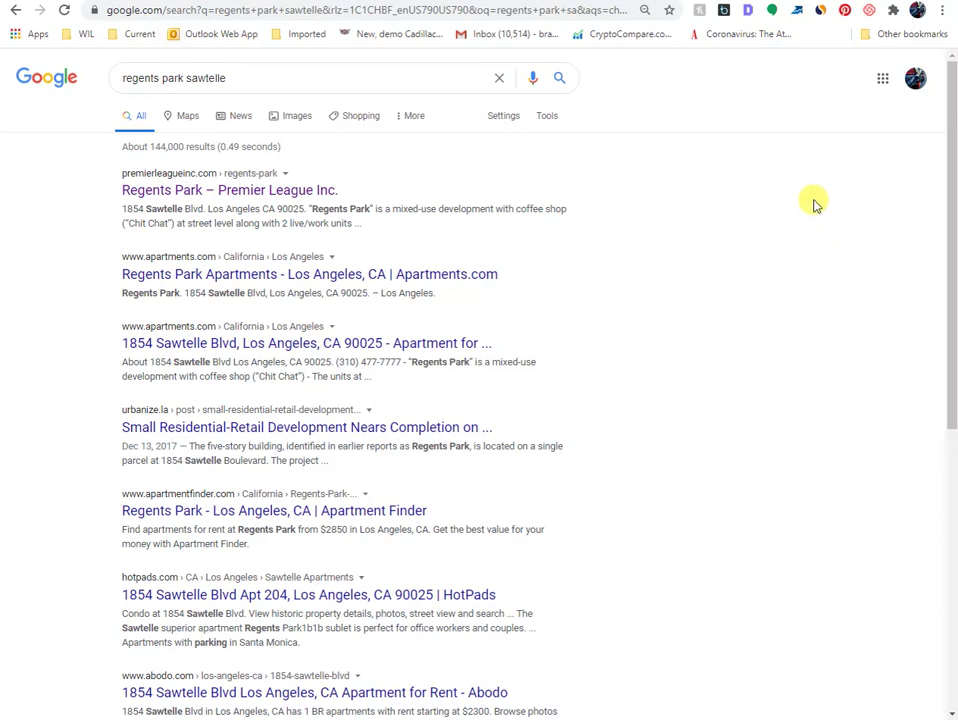
- Search for "google my business" in a new browser tab, open the Google My Business site and sign in
{"action": "key", "text": "ctrl+t"}
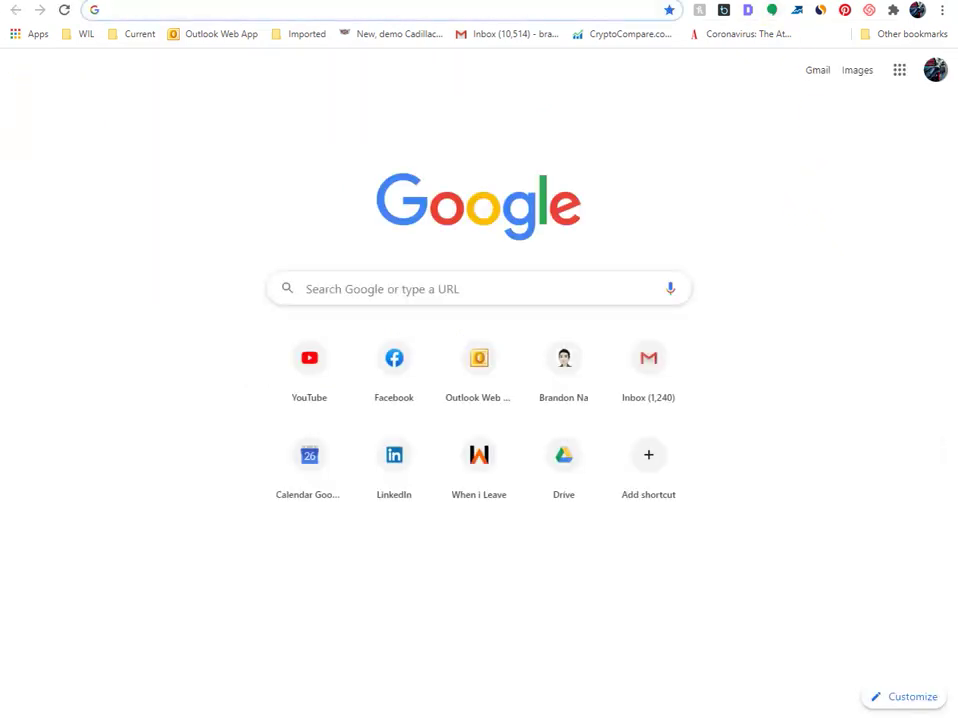
{"action": "type", "text": "google my"}
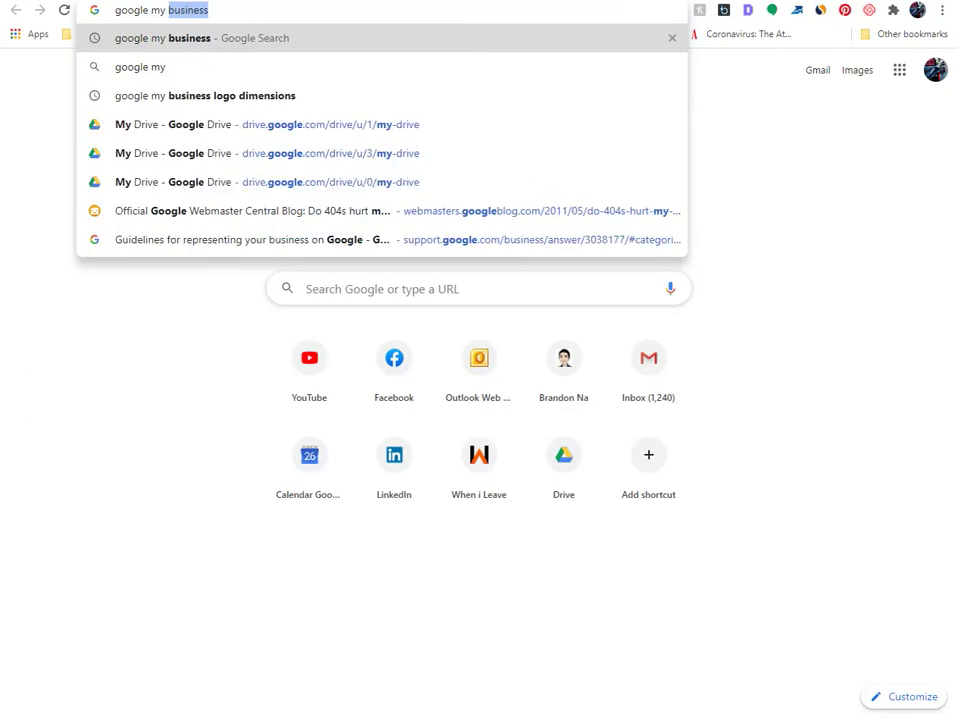
{"action": "key", "text": "Return"}
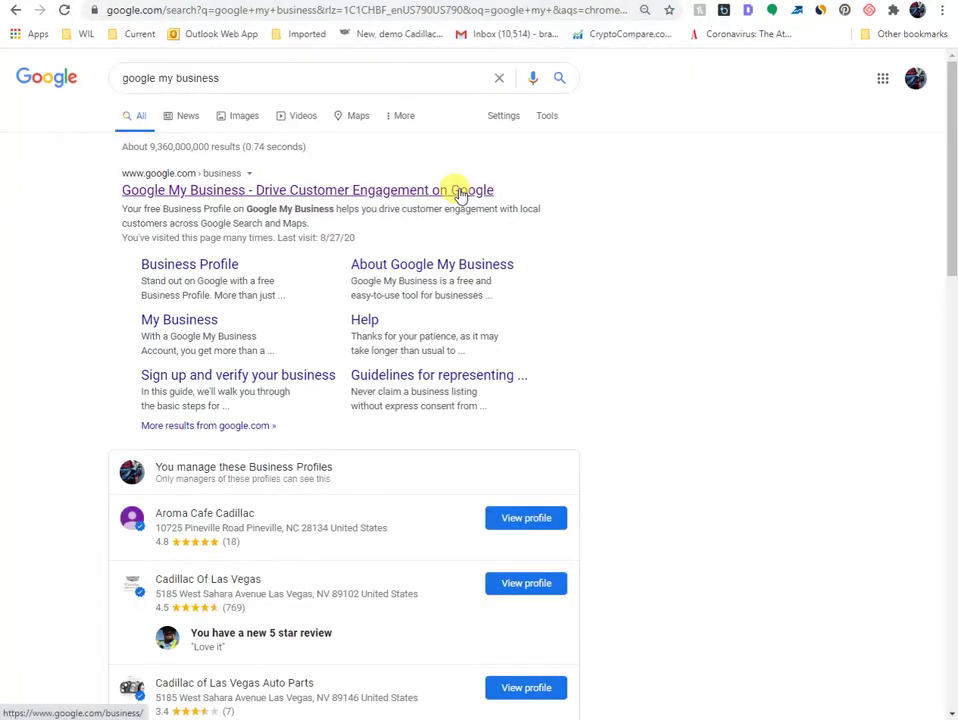
{"action": "left_click", "coordinate": [455, 192]}
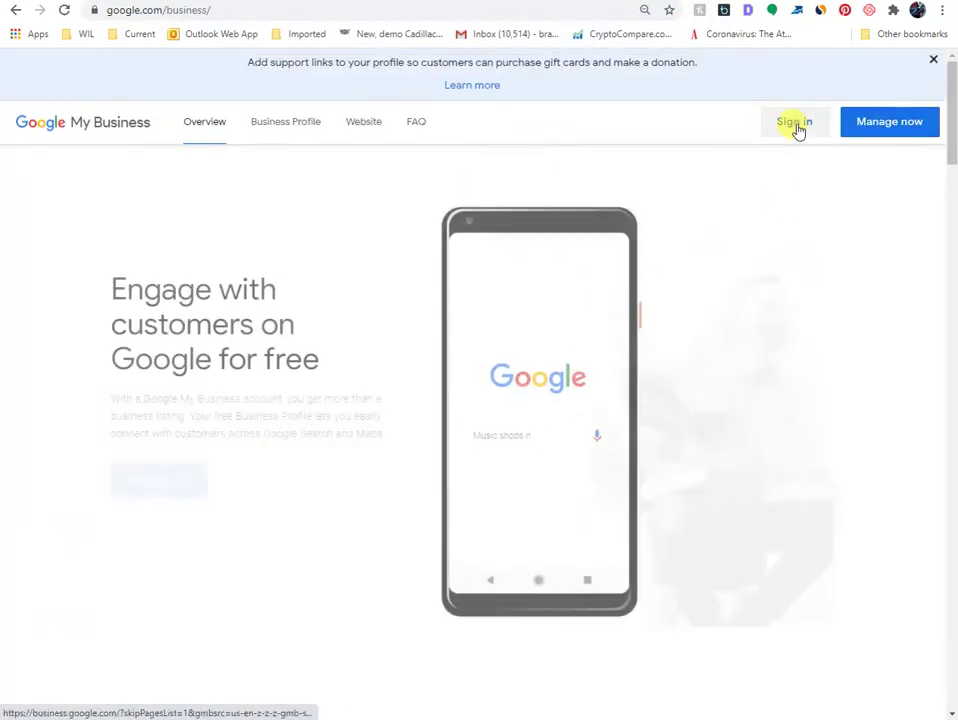
{"action": "left_click", "coordinate": [794, 124]}
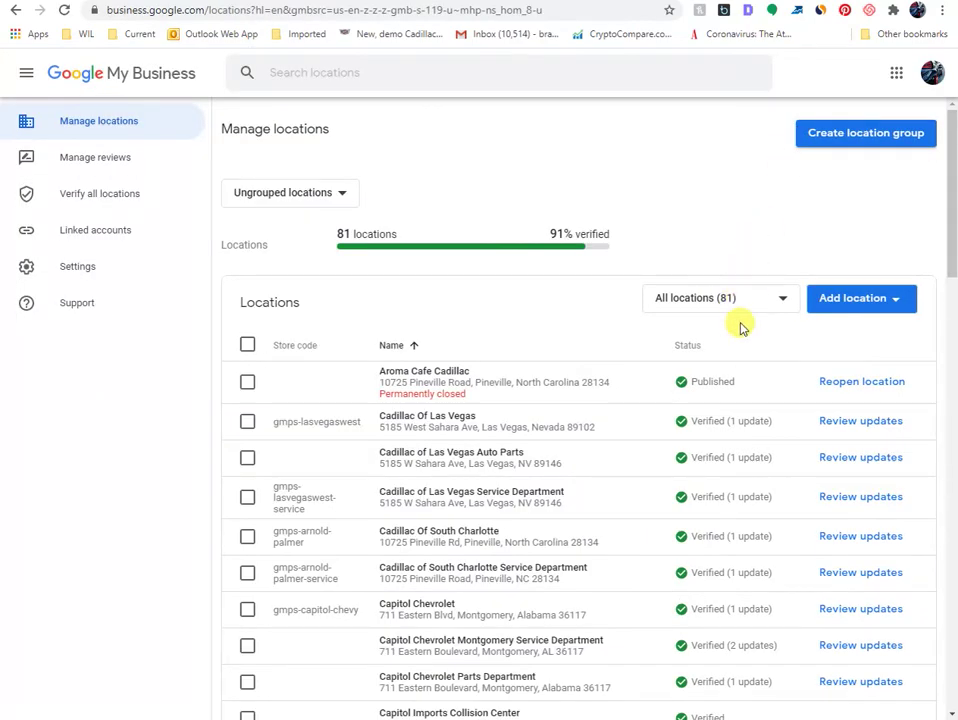
- Look through the managed locations and switch to the Seattle Organic SEO account
{"action": "scroll", "coordinate": [714, 376], "scroll_direction": "down", "scroll_amount": 15}
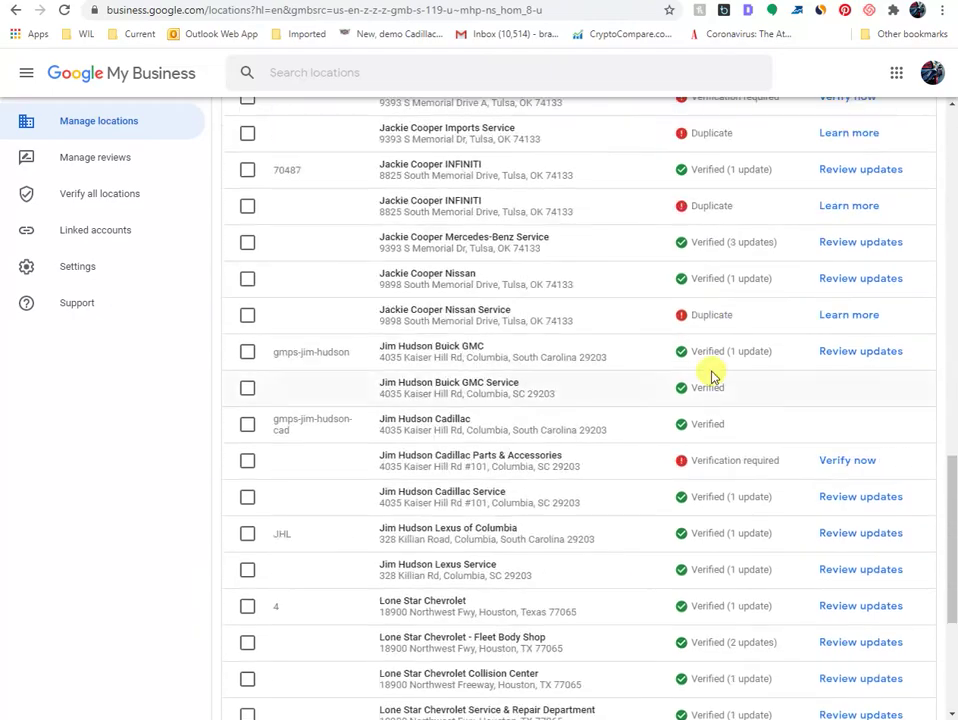
{"action": "scroll", "coordinate": [713, 378], "scroll_direction": "up", "scroll_amount": 13}
{"action": "scroll", "coordinate": [714, 379], "scroll_direction": "up", "scroll_amount": 3}
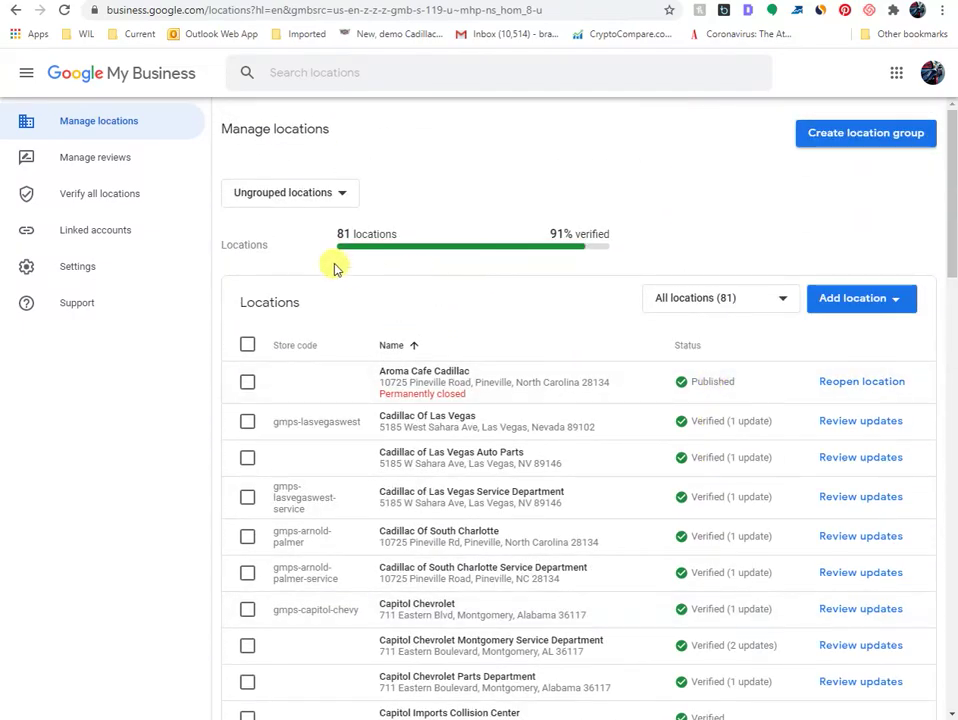
{"action": "scroll", "coordinate": [498, 419], "scroll_direction": "down", "scroll_amount": 20}
{"action": "scroll", "coordinate": [523, 410], "scroll_direction": "up", "scroll_amount": 20}
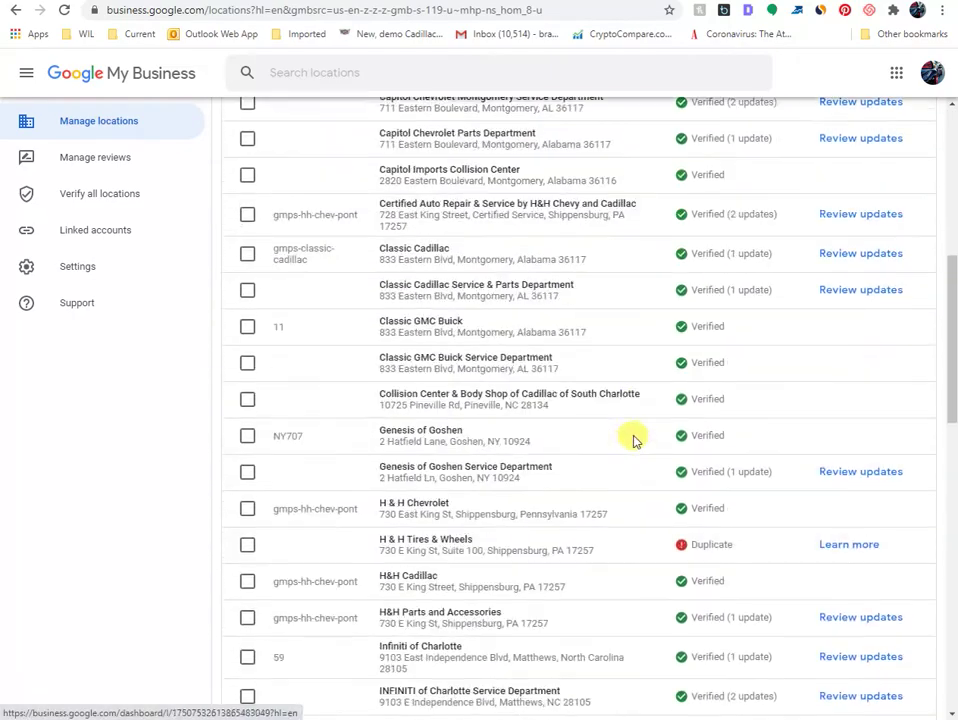
{"action": "left_click", "coordinate": [940, 76]}
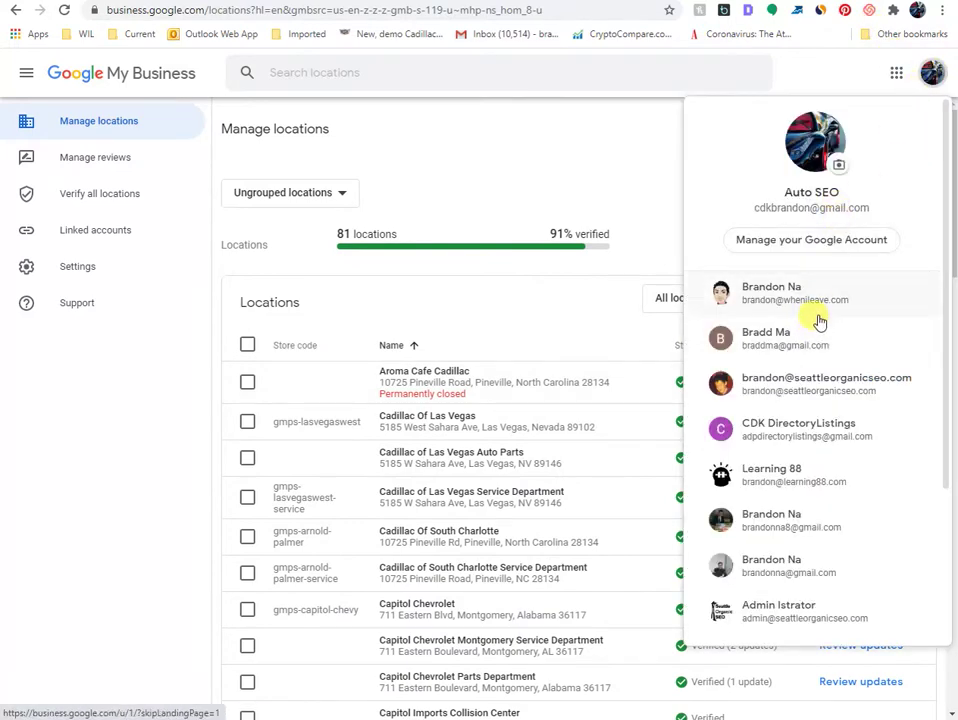
{"action": "left_click", "coordinate": [815, 374]}
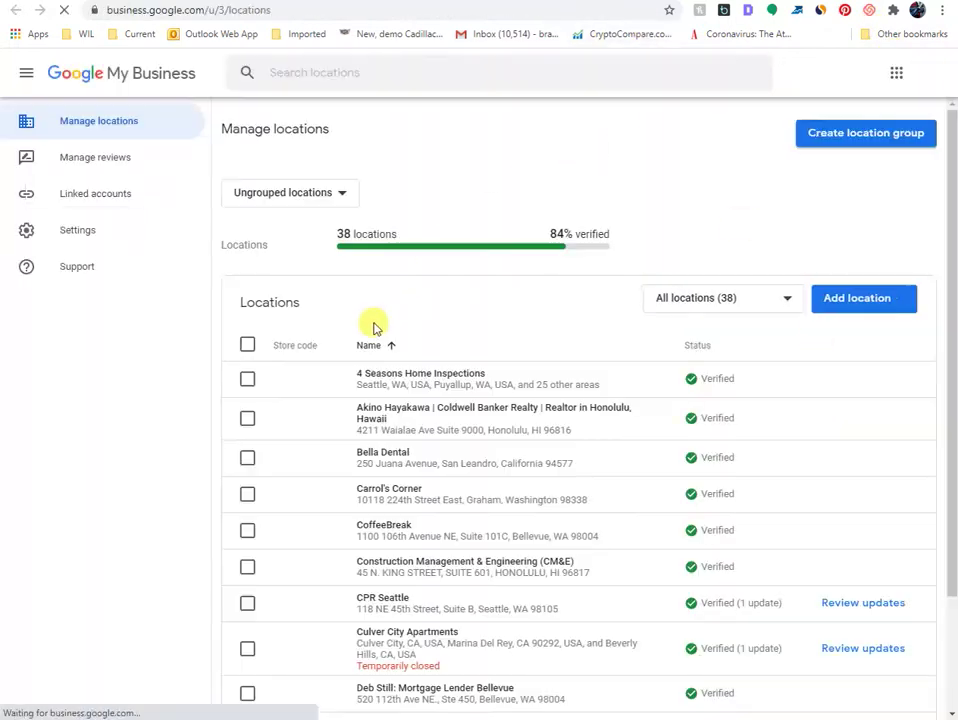
- Look over this account's locations and open the business info of Construction Management & Engineering (CM&E)
{"action": "scroll", "coordinate": [376, 396], "scroll_direction": "down", "scroll_amount": 3}
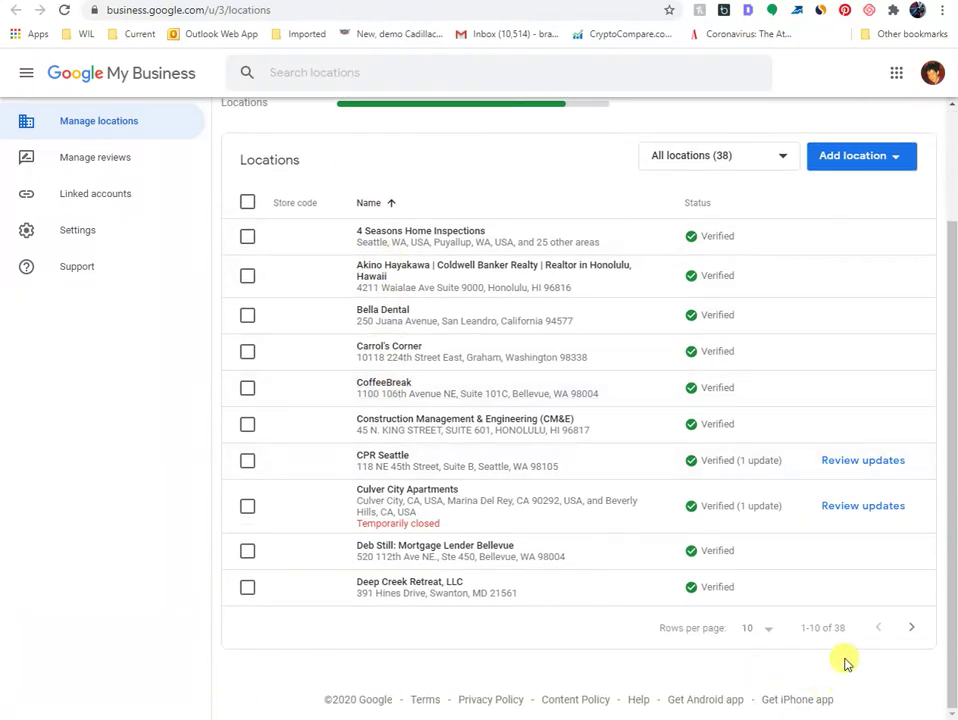
{"action": "scroll", "coordinate": [555, 535], "scroll_direction": "up", "scroll_amount": 3}
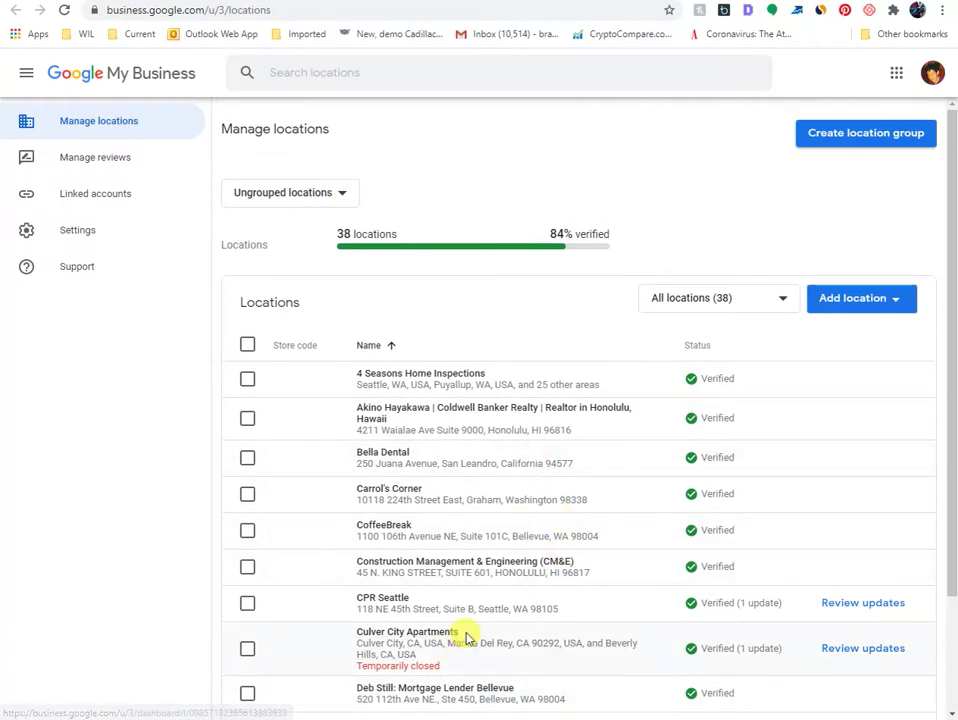
{"action": "scroll", "coordinate": [490, 615], "scroll_direction": "down", "scroll_amount": 2}
{"action": "scroll", "coordinate": [577, 605], "scroll_direction": "up", "scroll_amount": 2}
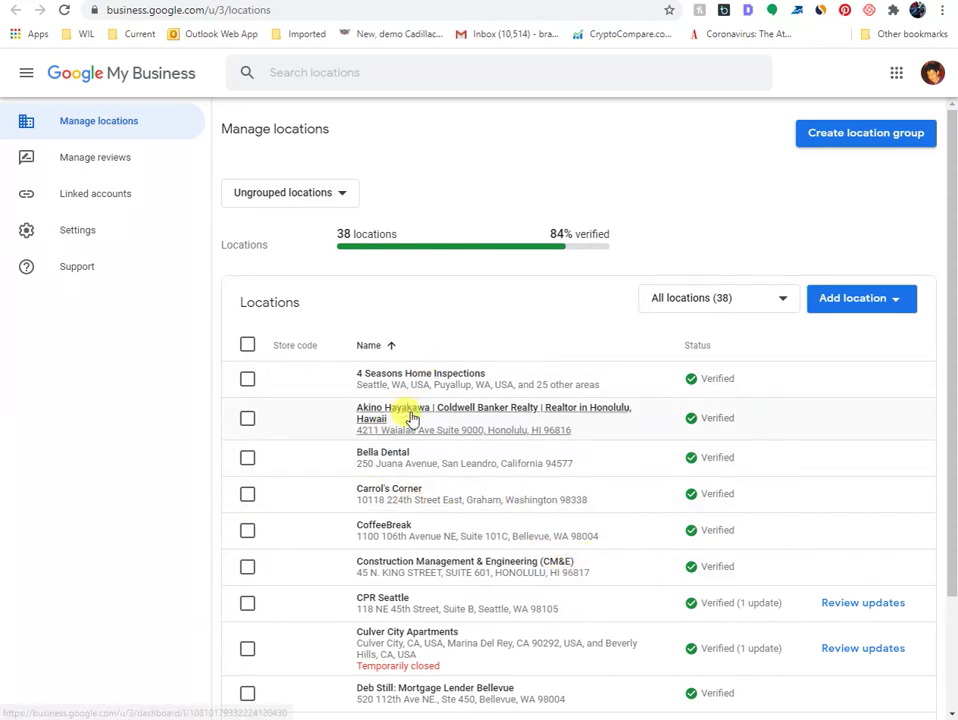
{"action": "left_click", "coordinate": [425, 566]}
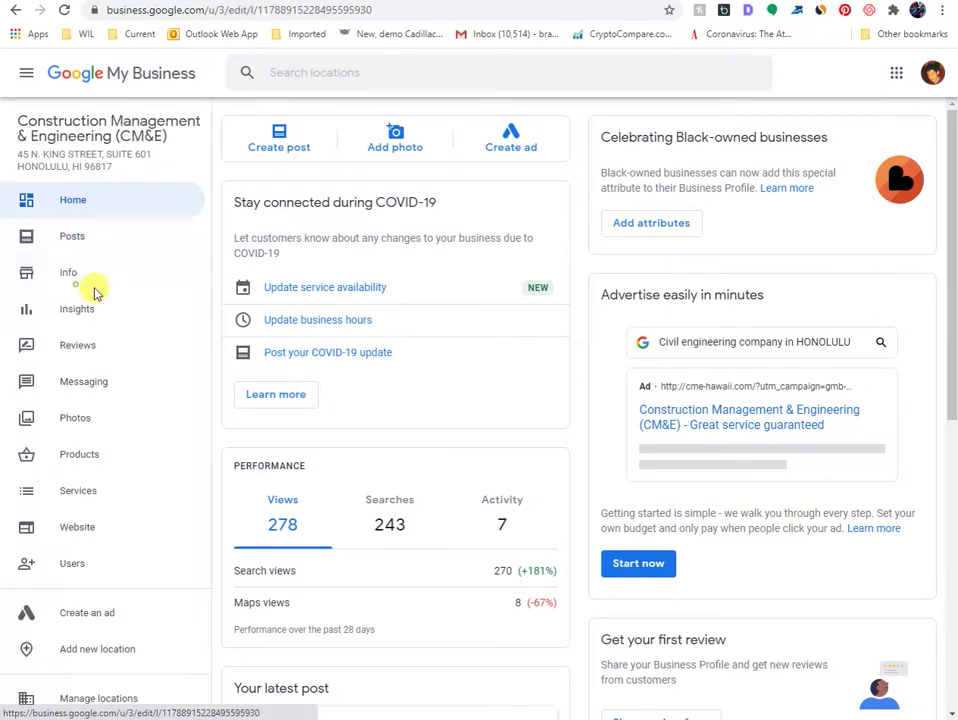
{"action": "left_click", "coordinate": [94, 286]}
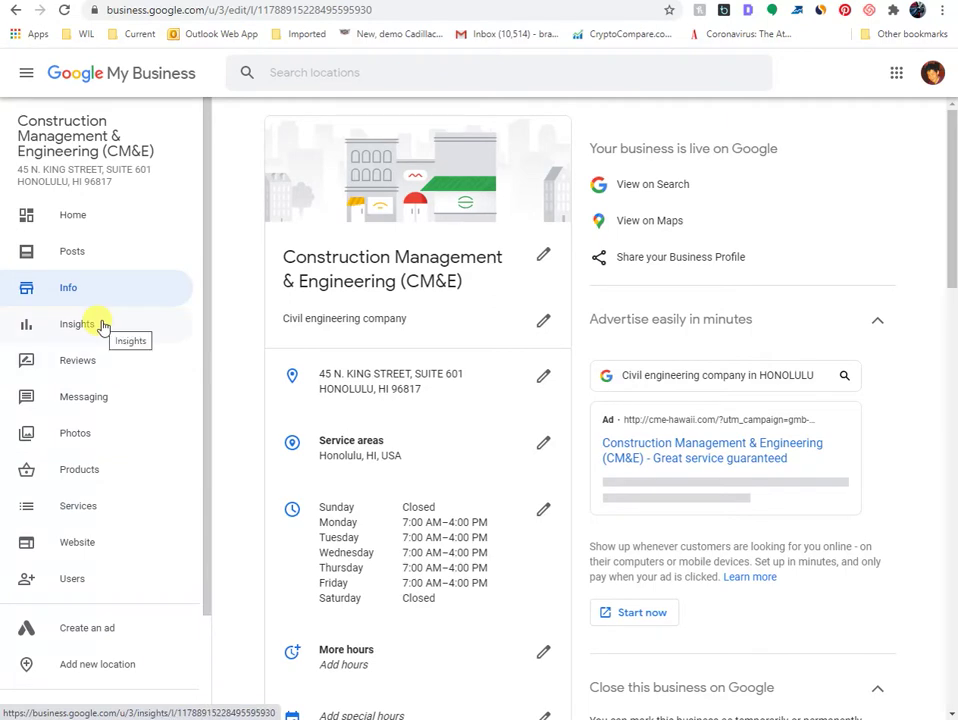
- Return to the locations list and open the Bellevue realtor location for Coldwell Banker Danforth from the third page, dismissing its plan suggestions
{"action": "left_click", "coordinate": [15, 10]}
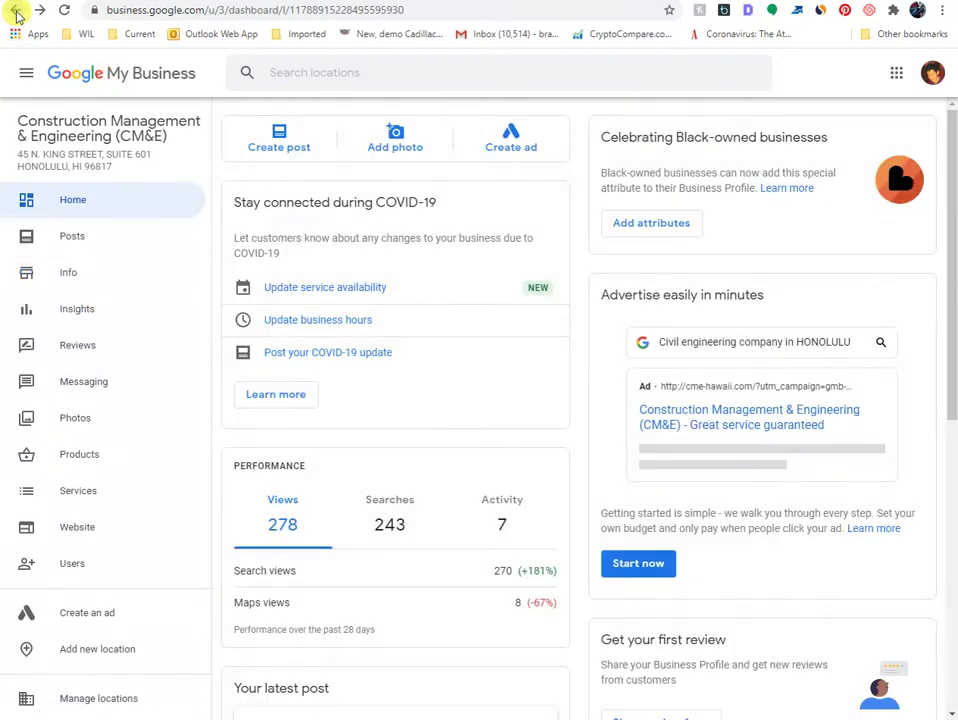
{"action": "left_click", "coordinate": [15, 10]}
{"action": "scroll", "coordinate": [545, 450], "scroll_direction": "down", "scroll_amount": 2}
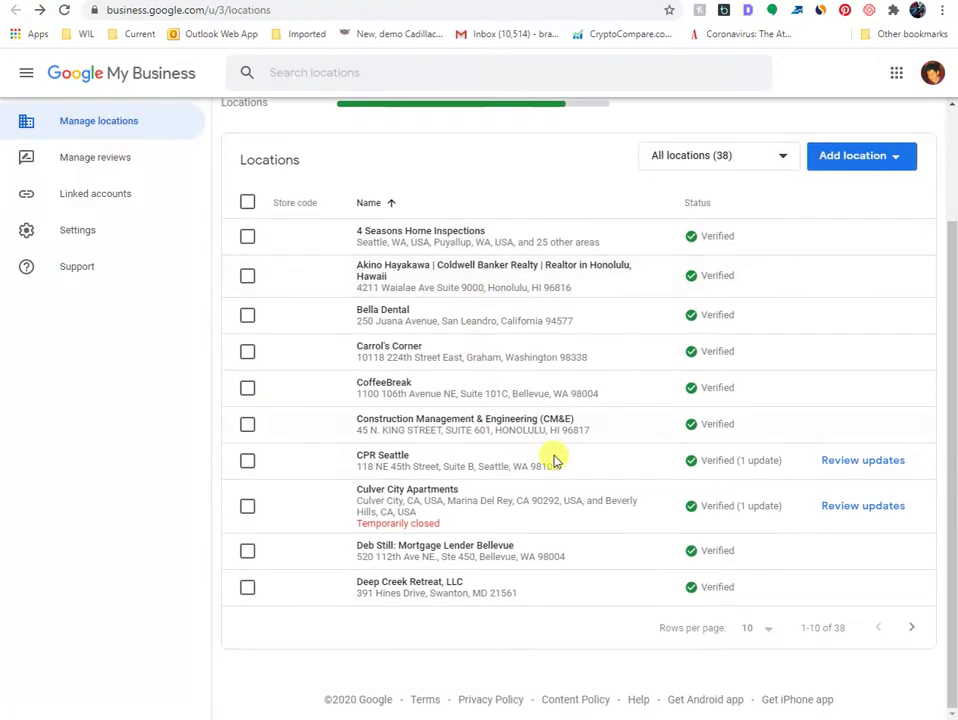
{"action": "left_click", "coordinate": [913, 628]}
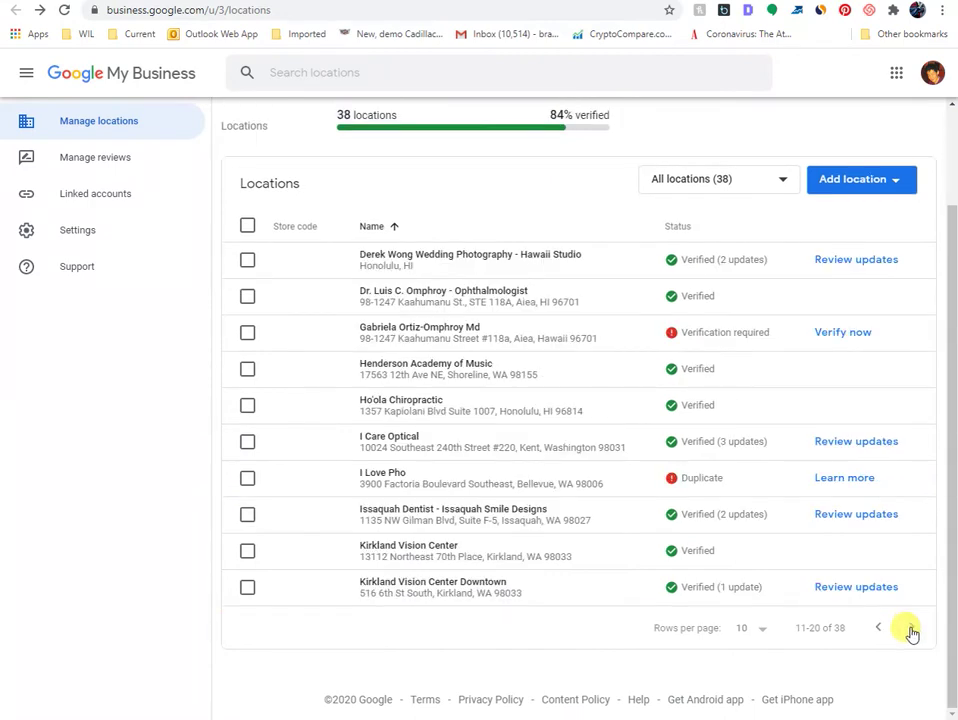
{"action": "left_click", "coordinate": [911, 628]}
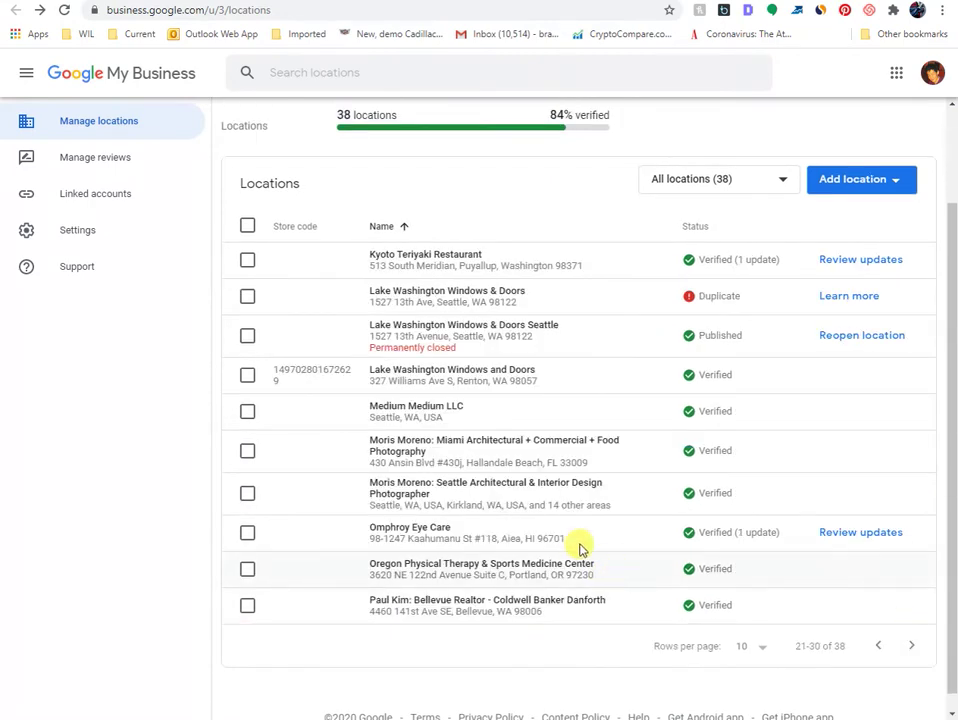
{"action": "left_click", "coordinate": [514, 602]}
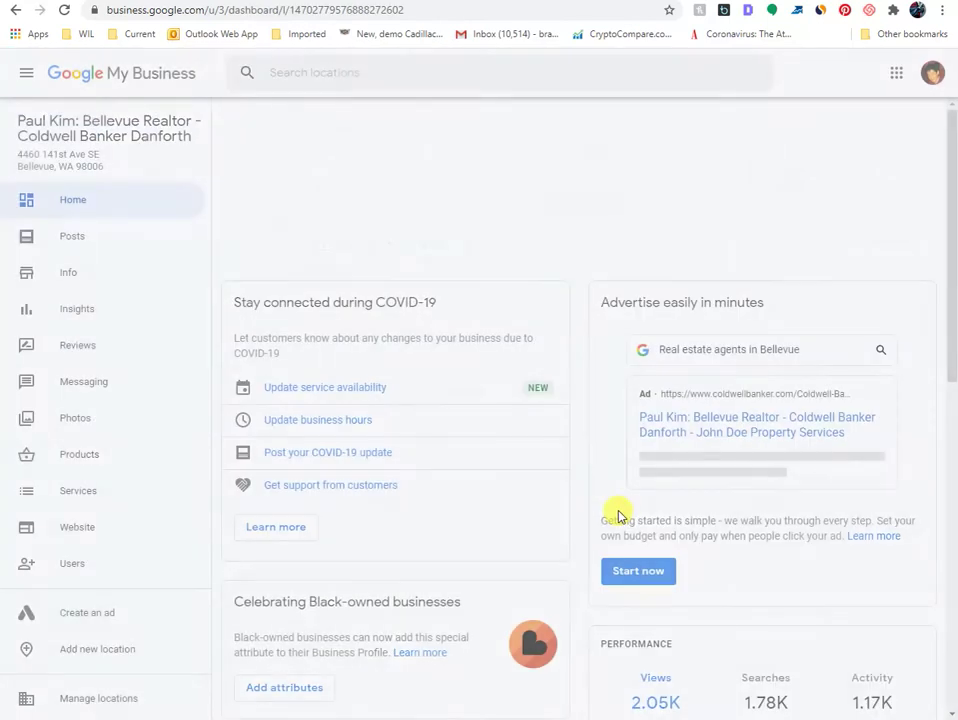
{"action": "scroll", "coordinate": [438, 475], "scroll_direction": "down", "scroll_amount": 2}
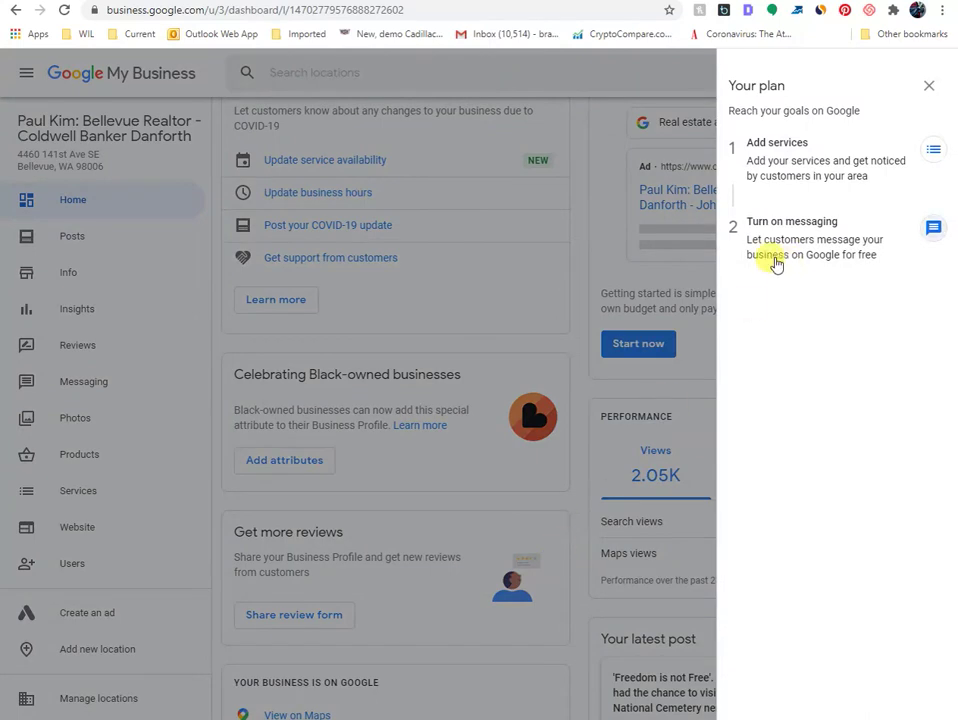
{"action": "left_click", "coordinate": [927, 88]}
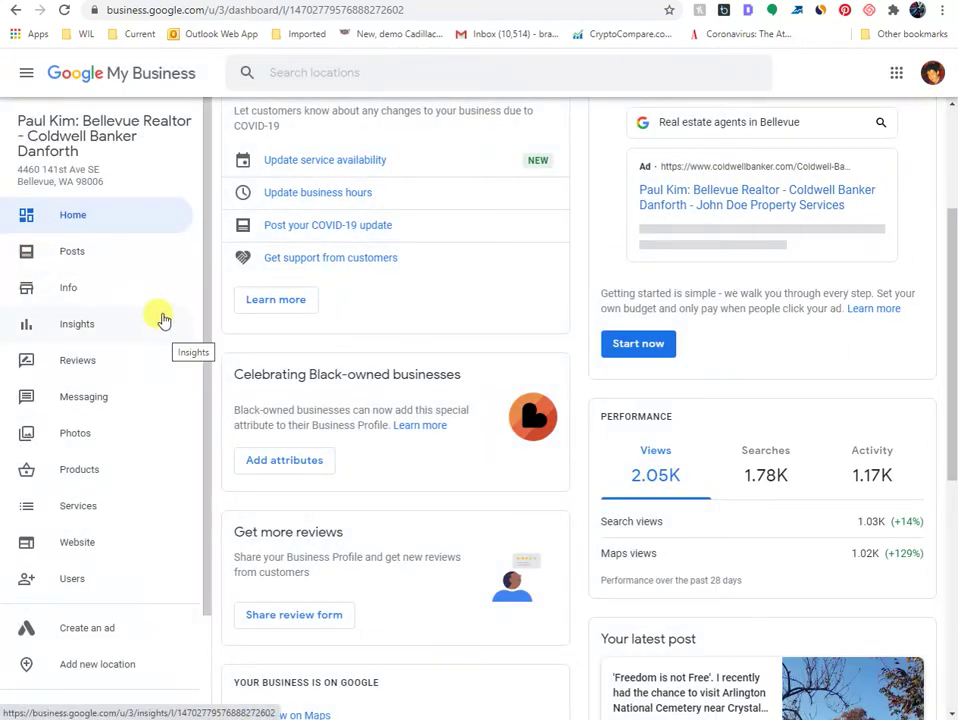
- Open the Bellevue realtor location's Insights and examine its search queries, customer views, customer actions and directions requests
{"action": "left_click", "coordinate": [113, 335]}
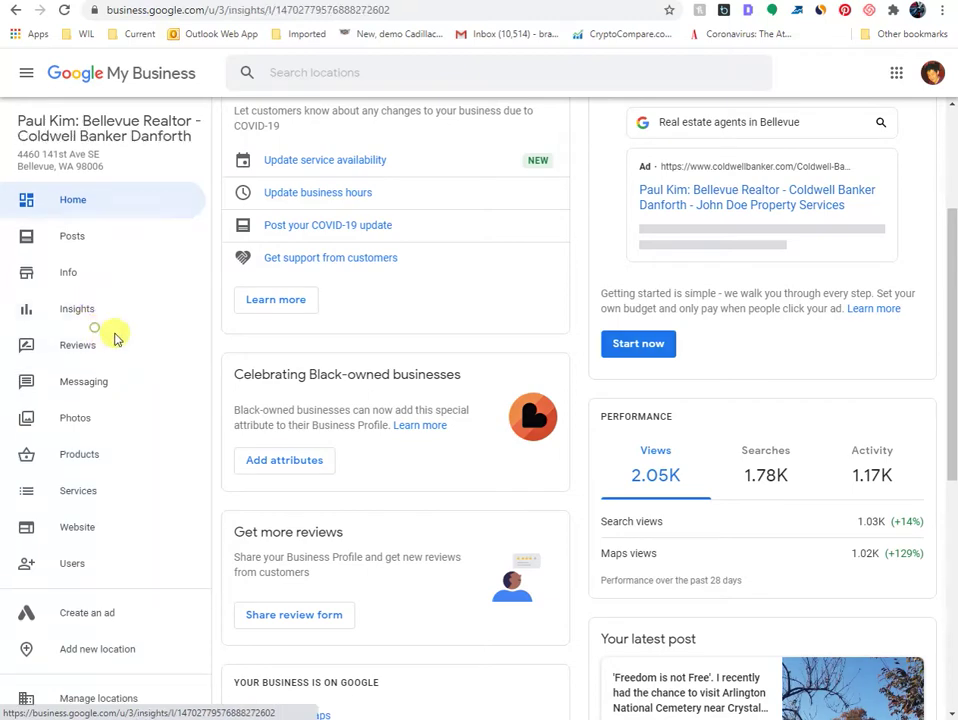
{"action": "scroll", "coordinate": [438, 423], "scroll_direction": "down", "scroll_amount": 3}
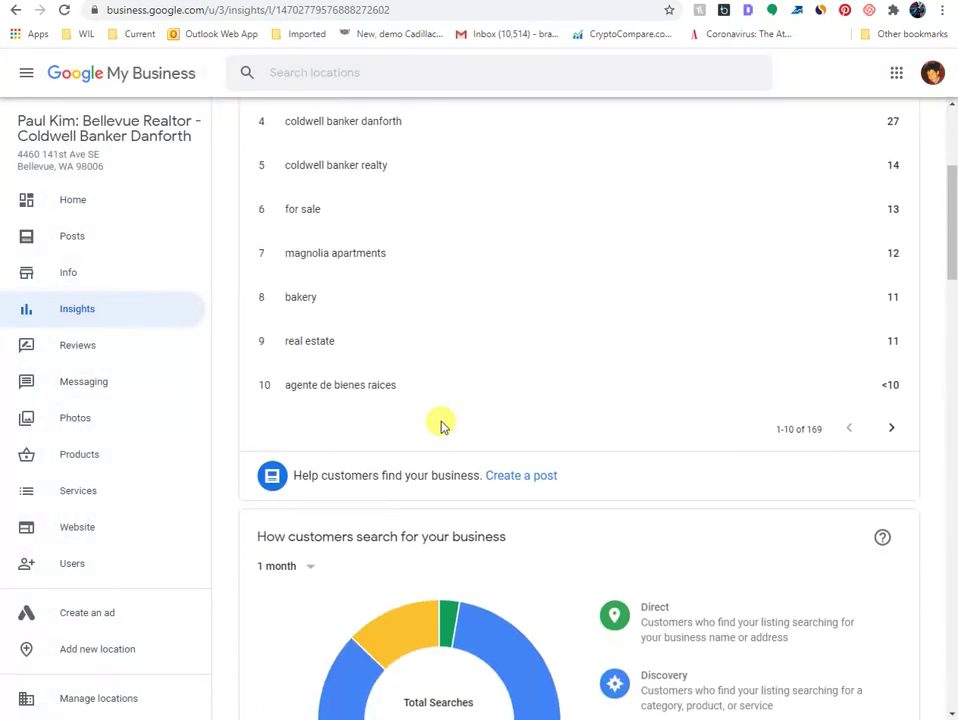
{"action": "scroll", "coordinate": [440, 425], "scroll_direction": "up", "scroll_amount": 3}
{"action": "scroll", "coordinate": [417, 378], "scroll_direction": "down", "scroll_amount": 10}
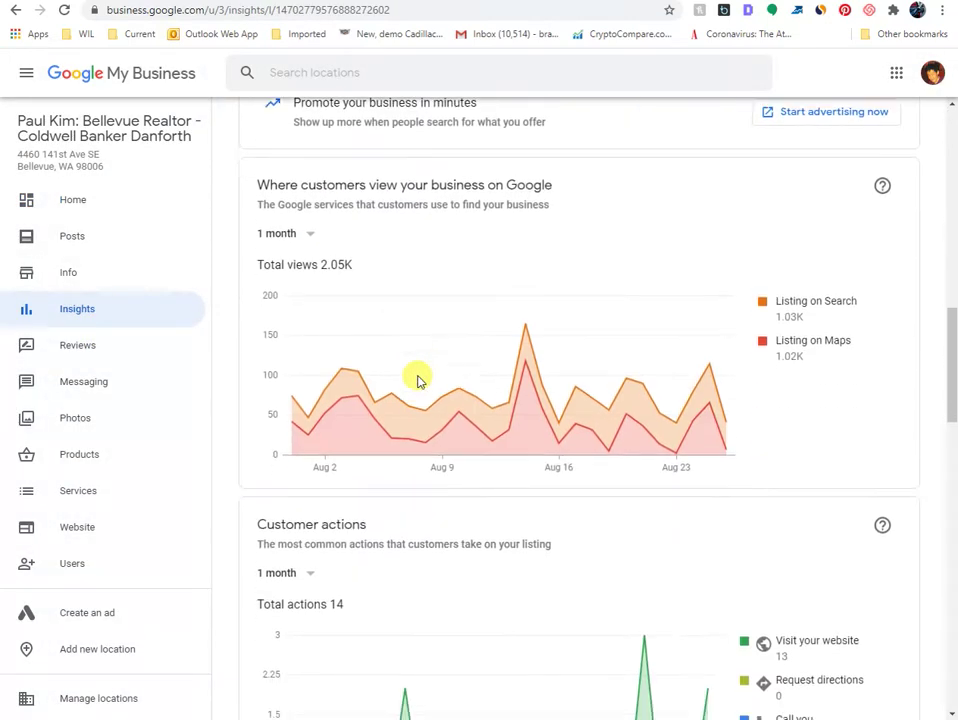
{"action": "scroll", "coordinate": [419, 381], "scroll_direction": "down", "scroll_amount": 6}
{"action": "scroll", "coordinate": [453, 396], "scroll_direction": "up", "scroll_amount": 4}
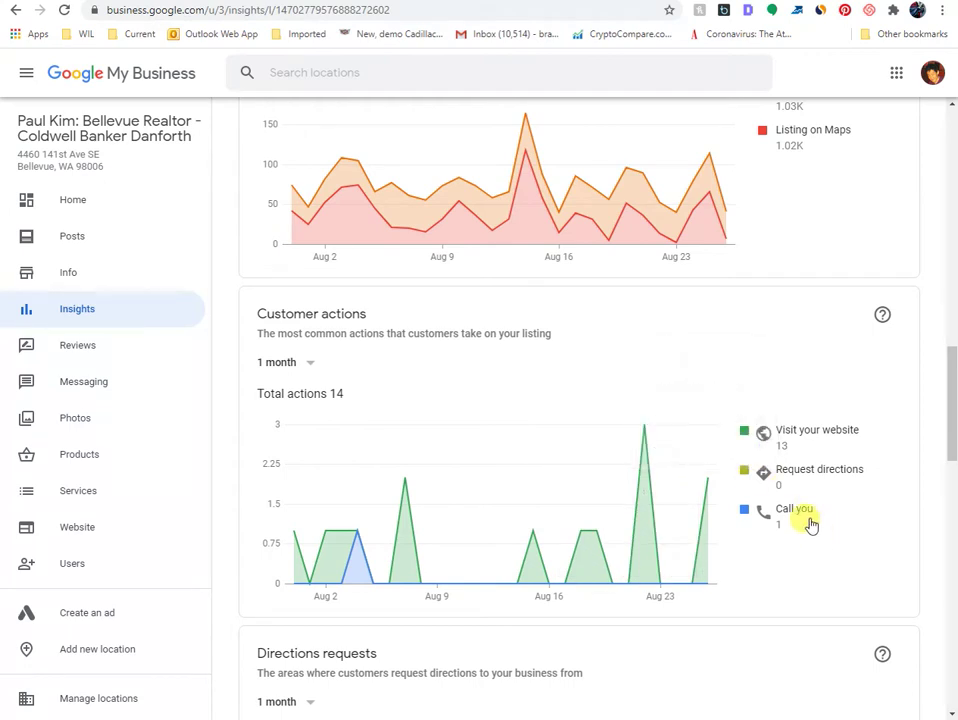
{"action": "scroll", "coordinate": [810, 520], "scroll_direction": "down", "scroll_amount": 3}
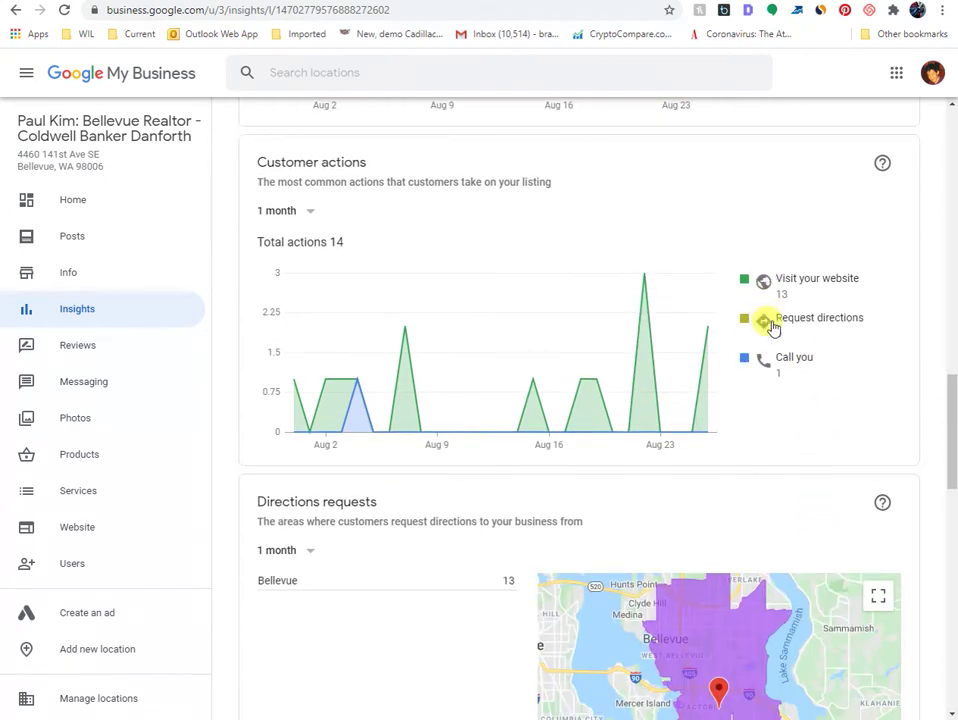
- Switch to the Auto SEO account and examine the customer actions in the Insights of the Long Beach MINI location
{"action": "left_click", "coordinate": [930, 74]}
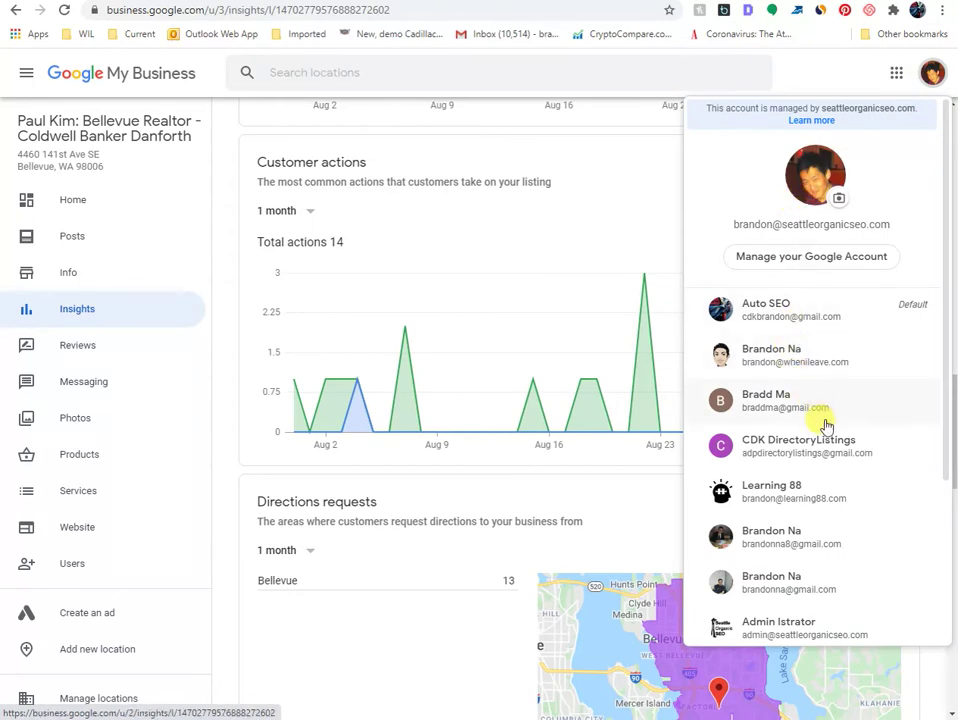
{"action": "left_click", "coordinate": [808, 311]}
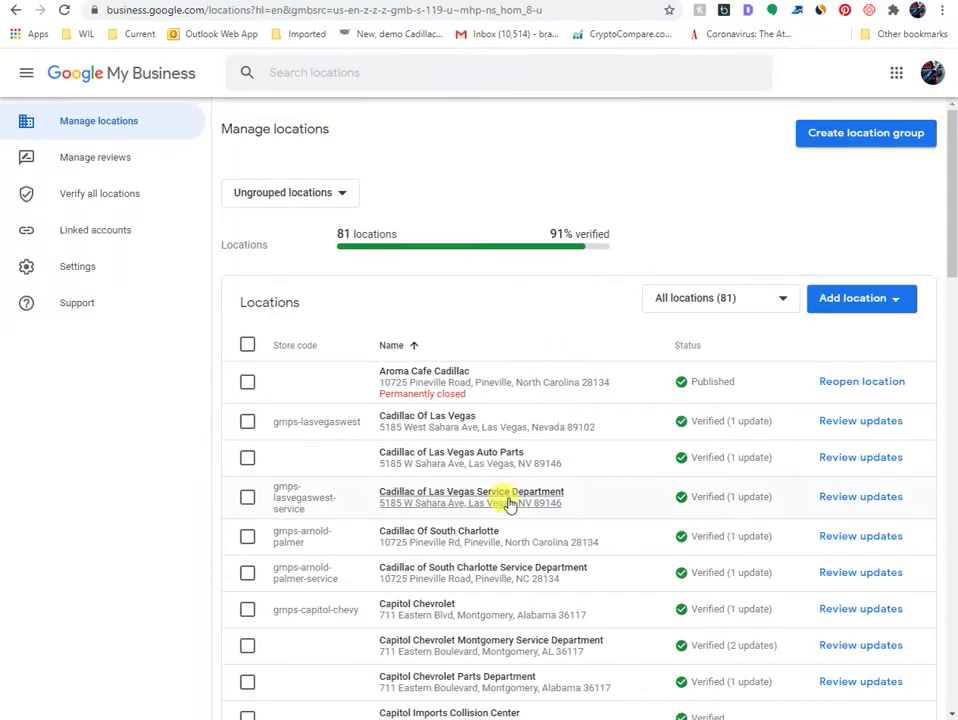
{"action": "scroll", "coordinate": [510, 503], "scroll_direction": "down", "scroll_amount": 9}
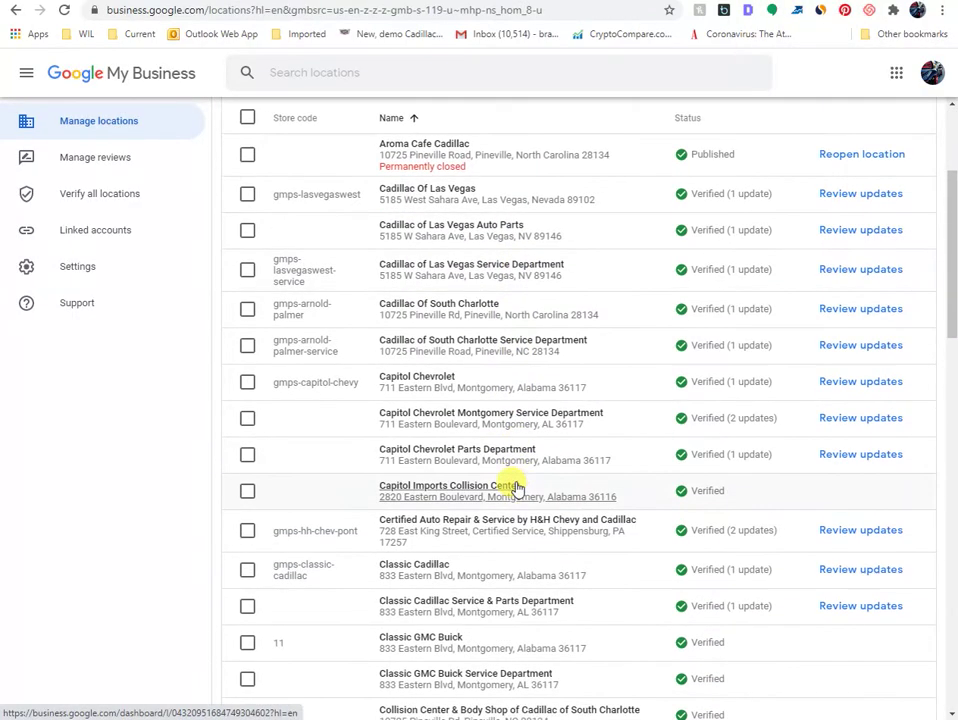
{"action": "scroll", "coordinate": [512, 480], "scroll_direction": "down", "scroll_amount": 8}
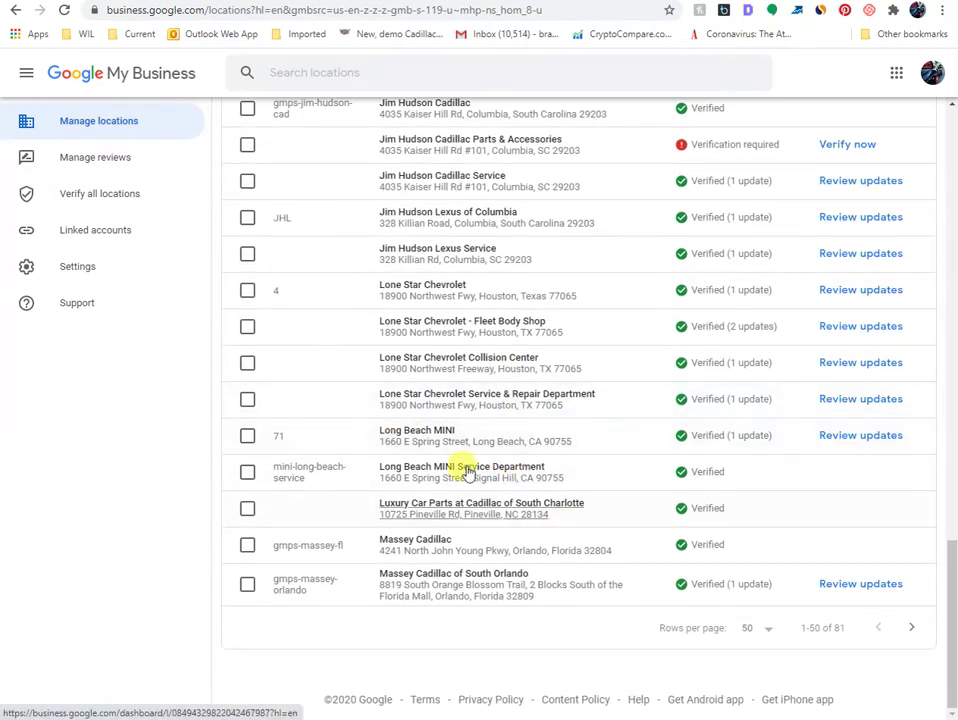
{"action": "left_click", "coordinate": [453, 441]}
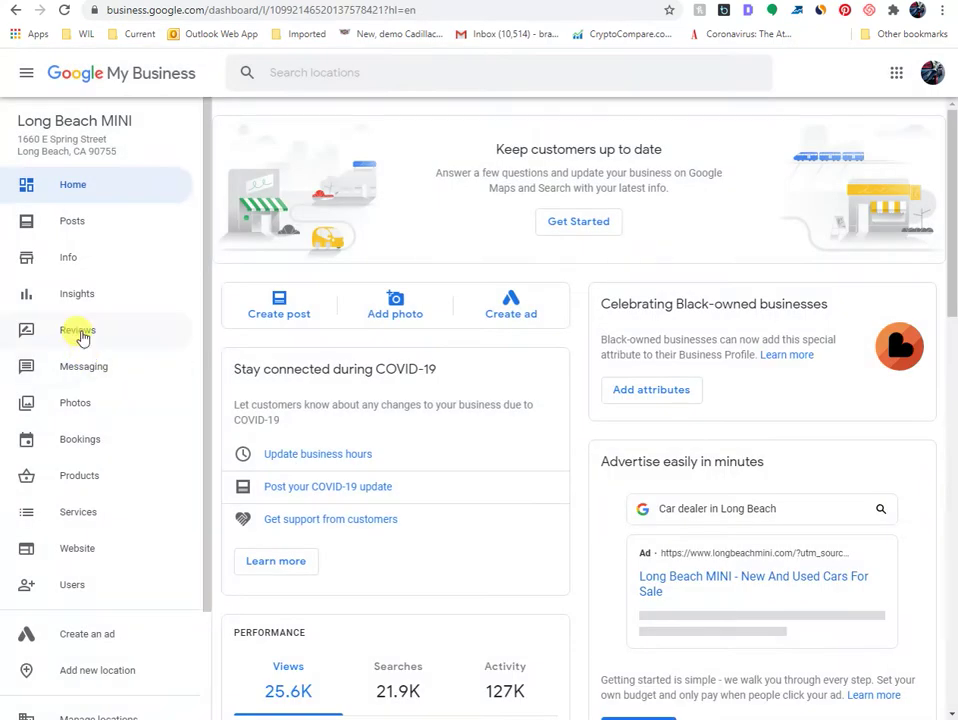
{"action": "left_click", "coordinate": [88, 298]}
{"action": "scroll", "coordinate": [355, 478], "scroll_direction": "down", "scroll_amount": 15}
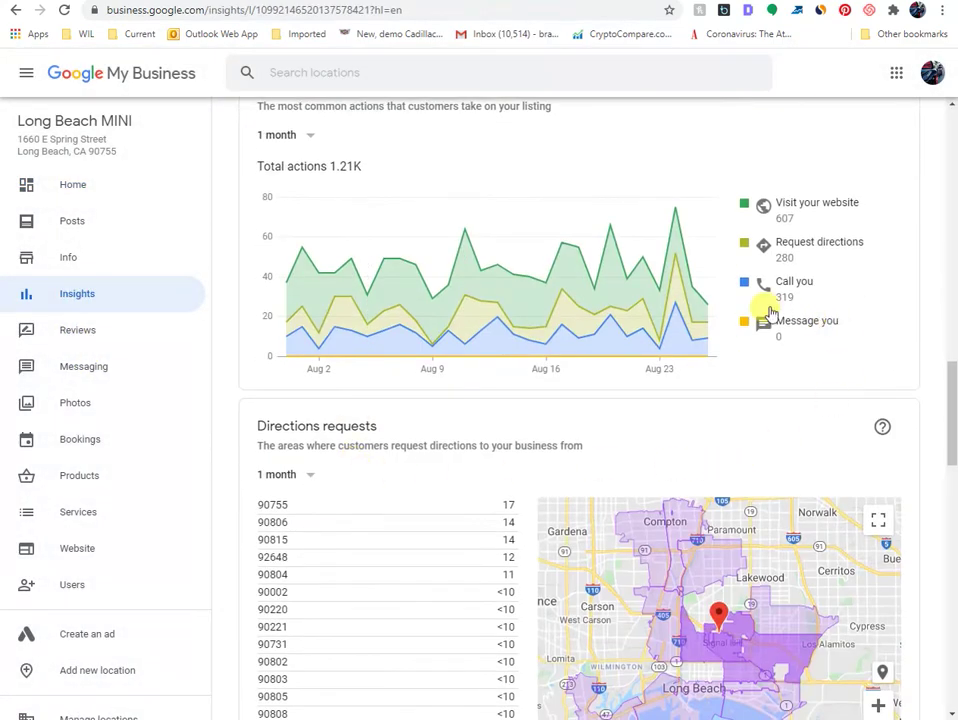
- Go back from the Long Beach MINI Insights to the start of the account's locations list
{"action": "left_click", "coordinate": [16, 11]}
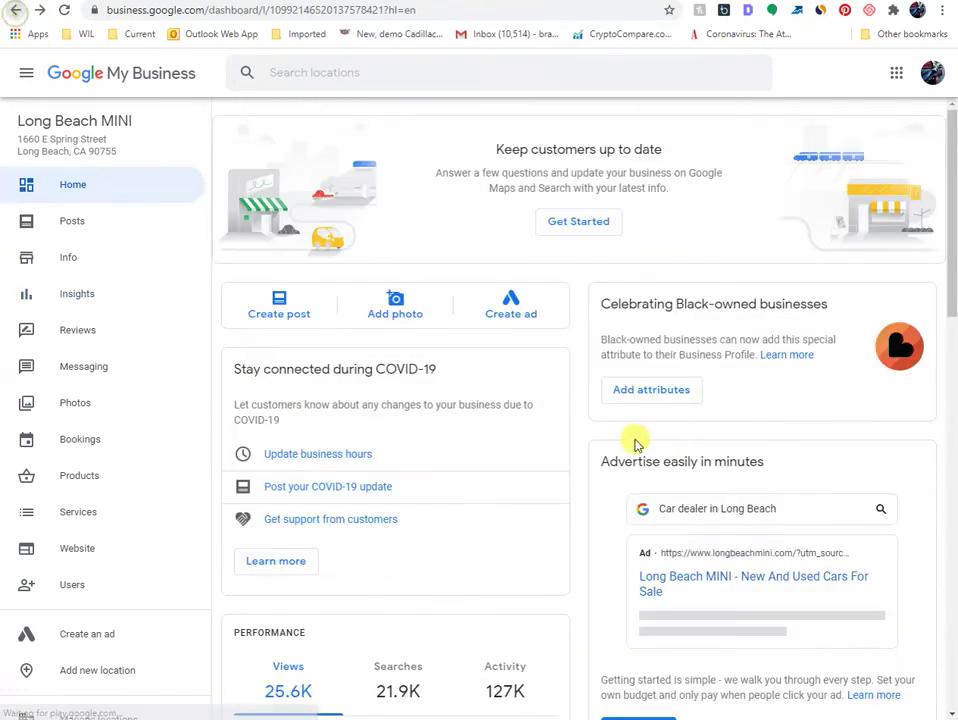
{"action": "left_click", "coordinate": [18, 10]}
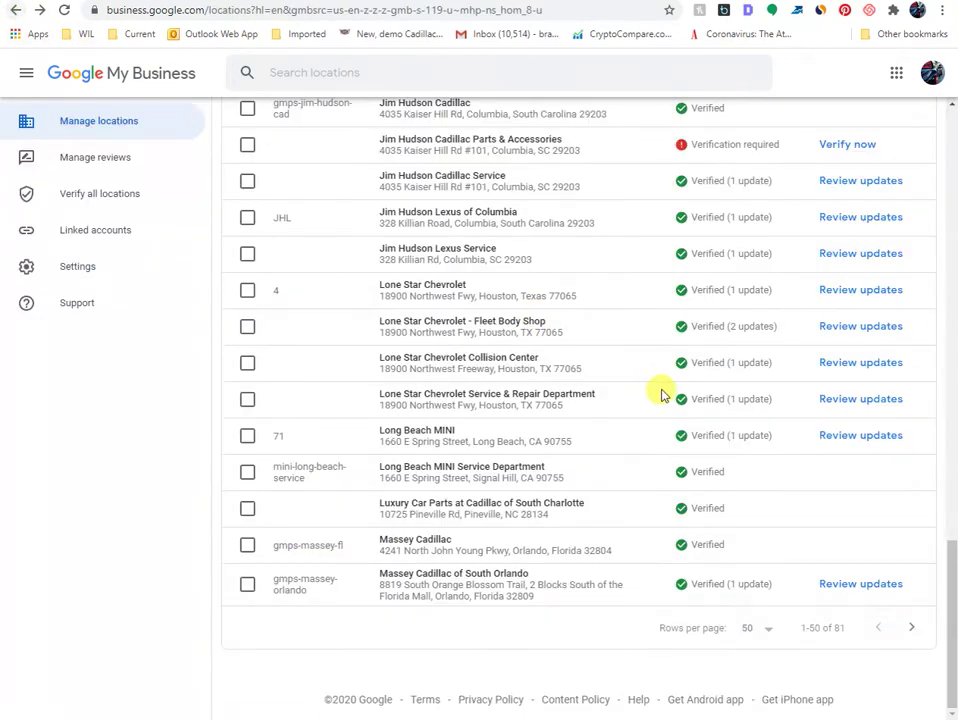
{"action": "scroll", "coordinate": [663, 387], "scroll_direction": "up", "scroll_amount": 5}
{"action": "scroll", "coordinate": [643, 395], "scroll_direction": "up", "scroll_amount": 15}
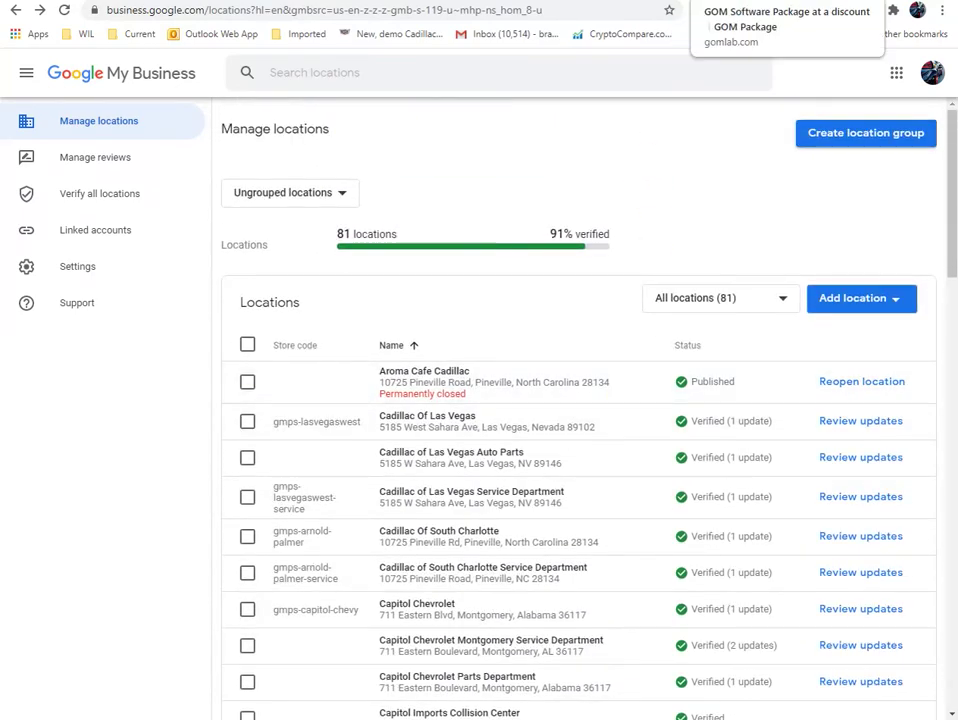
- Go through the open browser pages to the Google search results for "regents park sawtelle"
{"action": "left_click", "coordinate": [745, 1]}
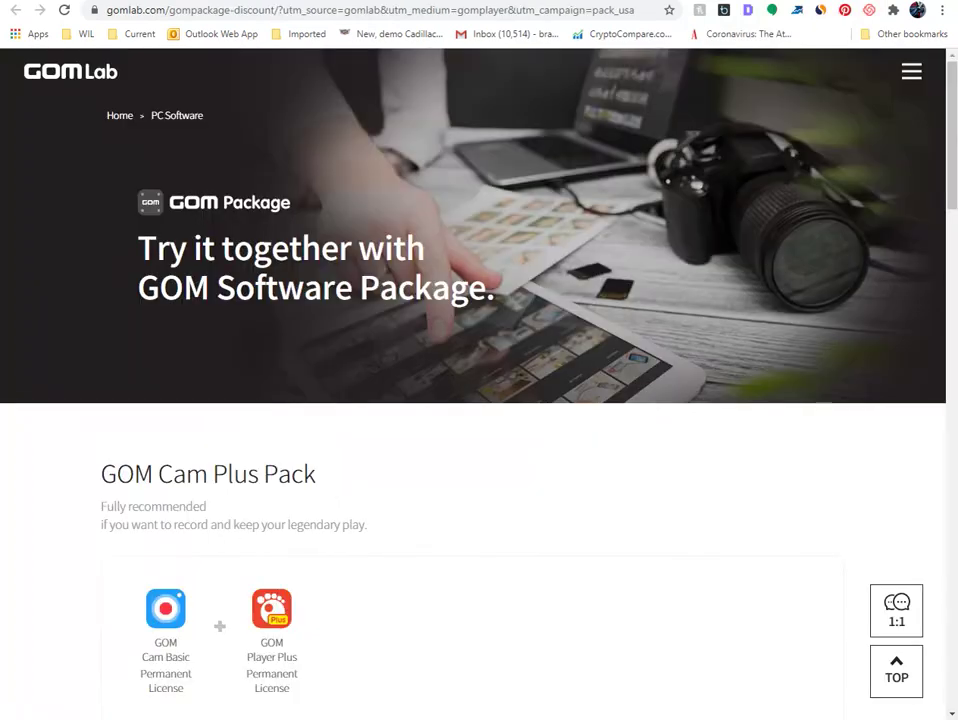
{"action": "left_click", "coordinate": [735, 1]}
{"action": "left_click", "coordinate": [708, 1]}
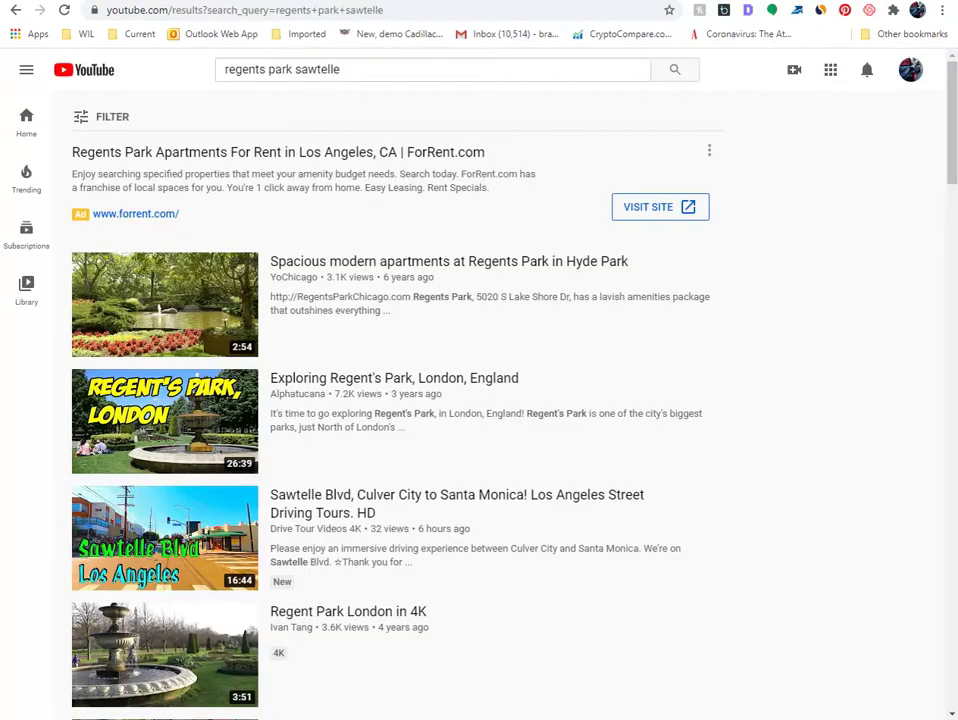
{"action": "left_click", "coordinate": [675, 1]}
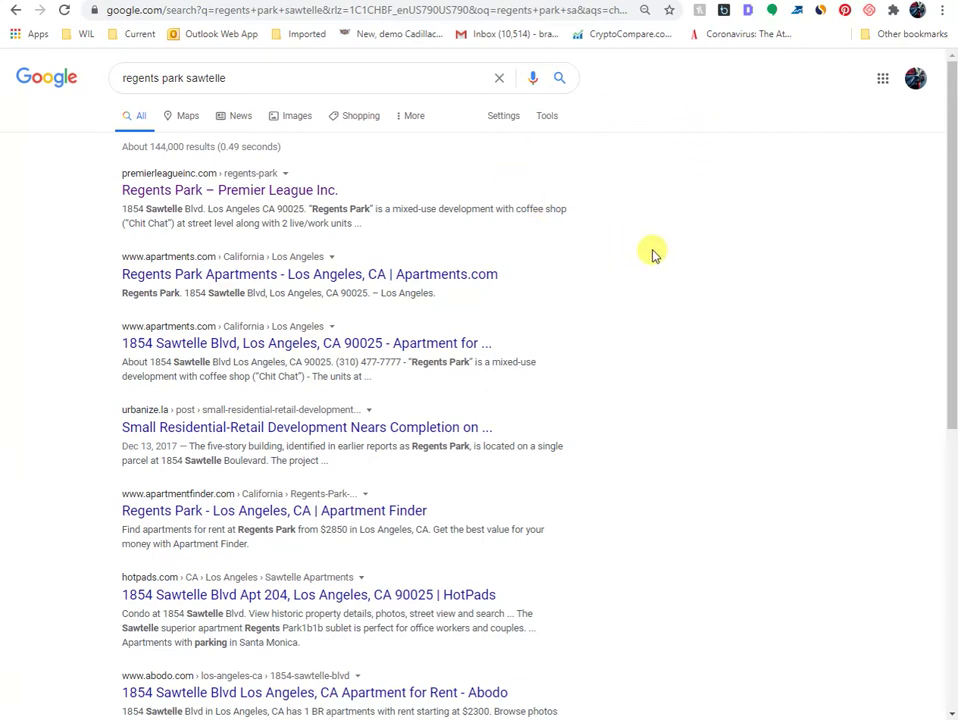
- Open semrush.com in a new browser tab and look over the dashboard, expanding the My Reports tools
{"action": "key", "text": "ctrl+t"}
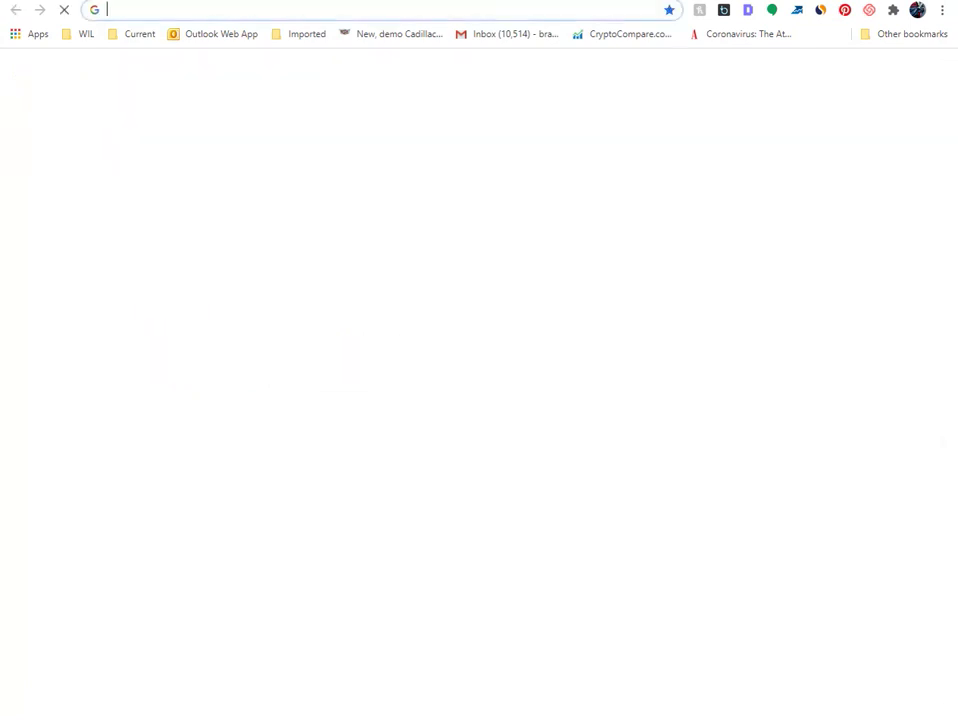
{"action": "type", "text": "semrush.com"}
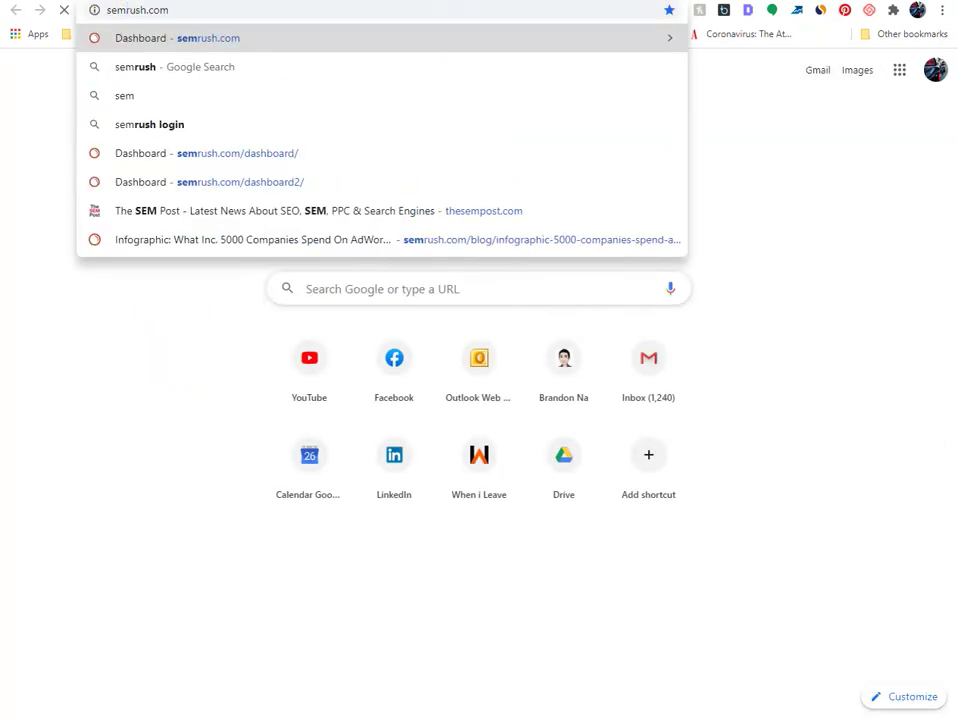
{"action": "key", "text": "Return"}
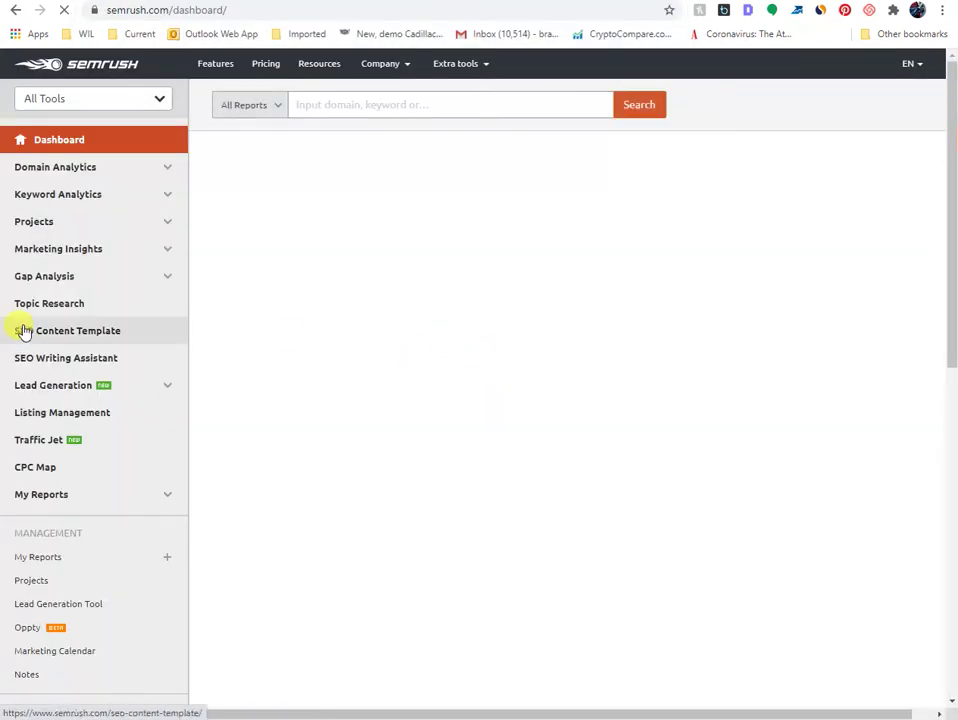
{"action": "scroll", "coordinate": [112, 402], "scroll_direction": "down", "scroll_amount": 4}
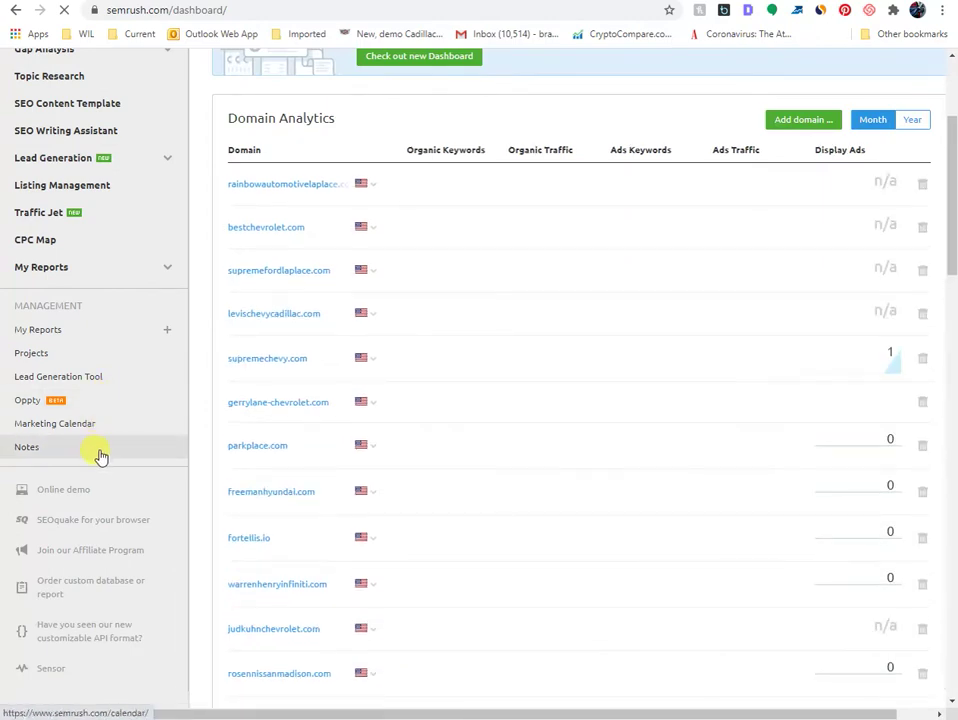
{"action": "left_click", "coordinate": [103, 268]}
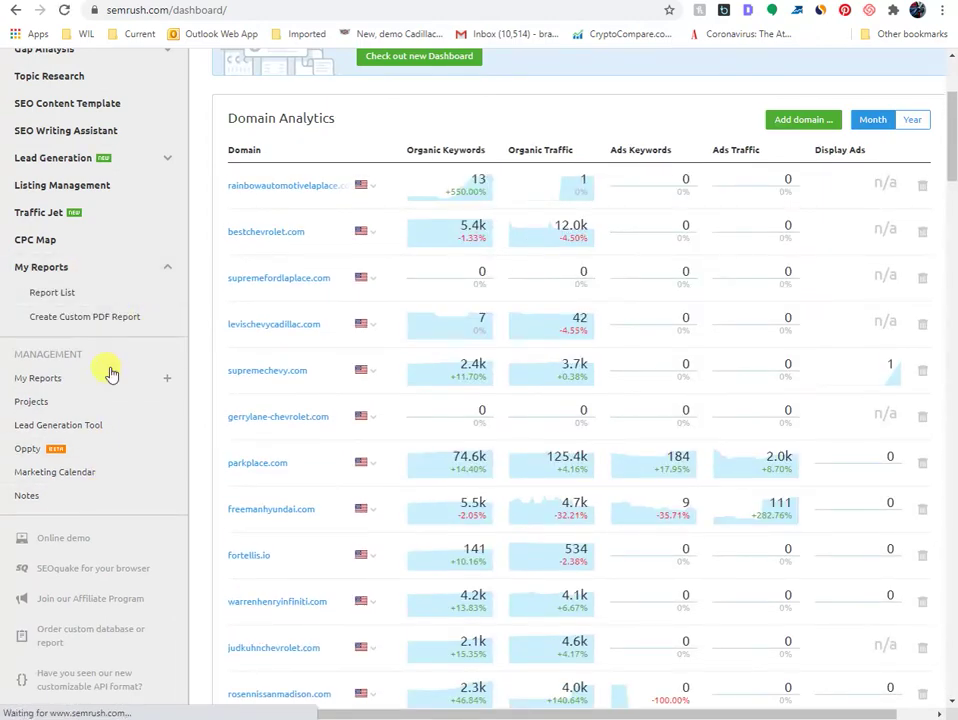
{"action": "scroll", "coordinate": [127, 428], "scroll_direction": "down", "scroll_amount": 3}
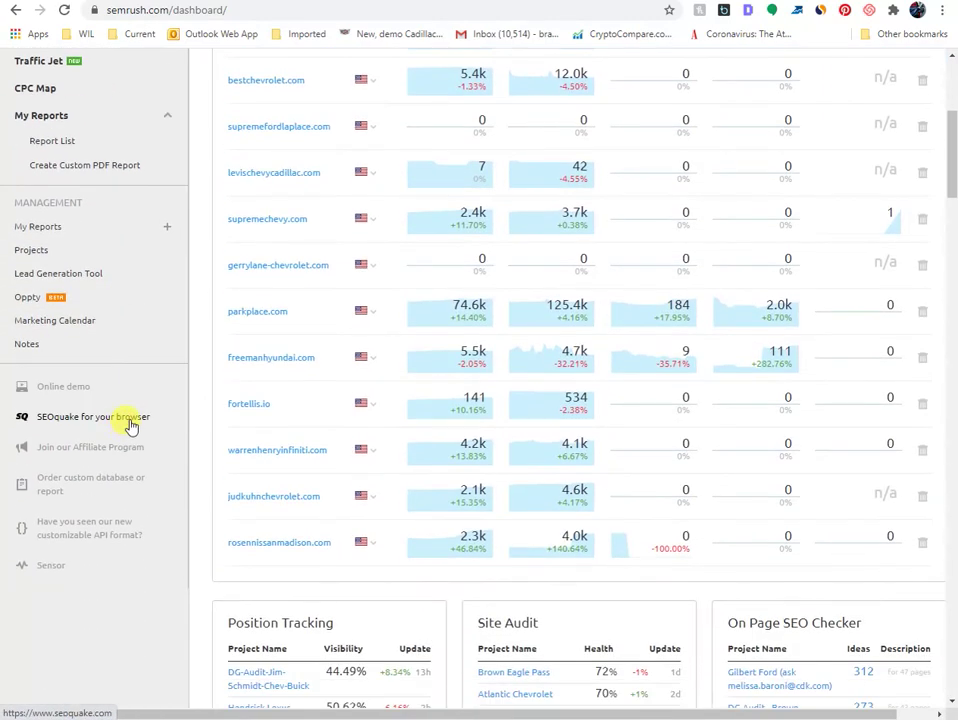
{"action": "scroll", "coordinate": [128, 420], "scroll_direction": "up", "scroll_amount": 3}
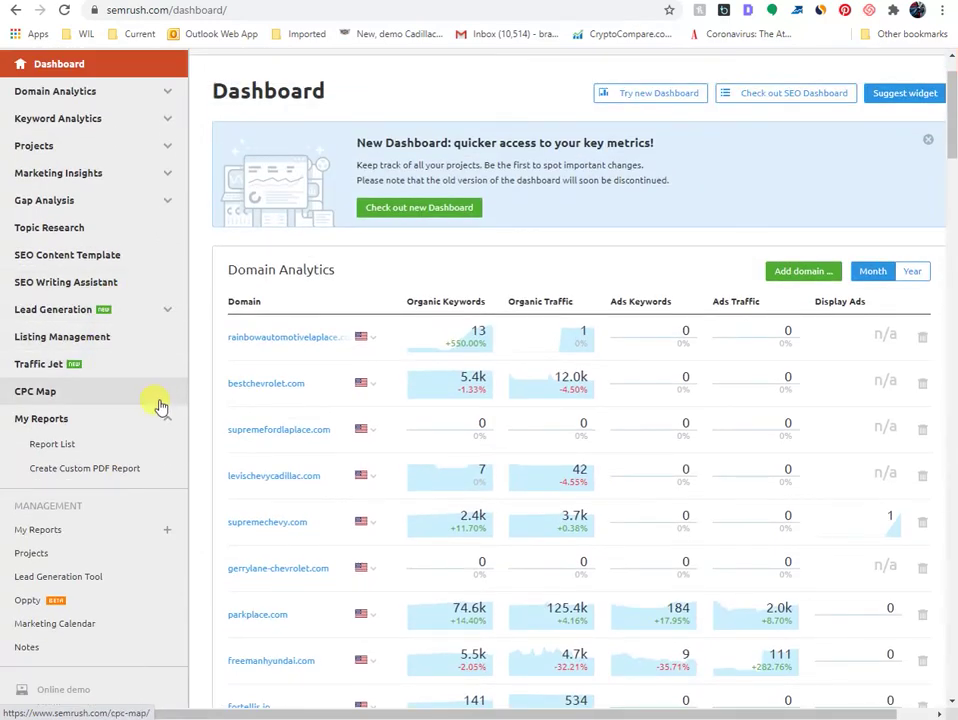
- Expand the Domain Analytics tools and look over the full list of Semrush tools and dashboard projects
{"action": "left_click", "coordinate": [110, 91]}
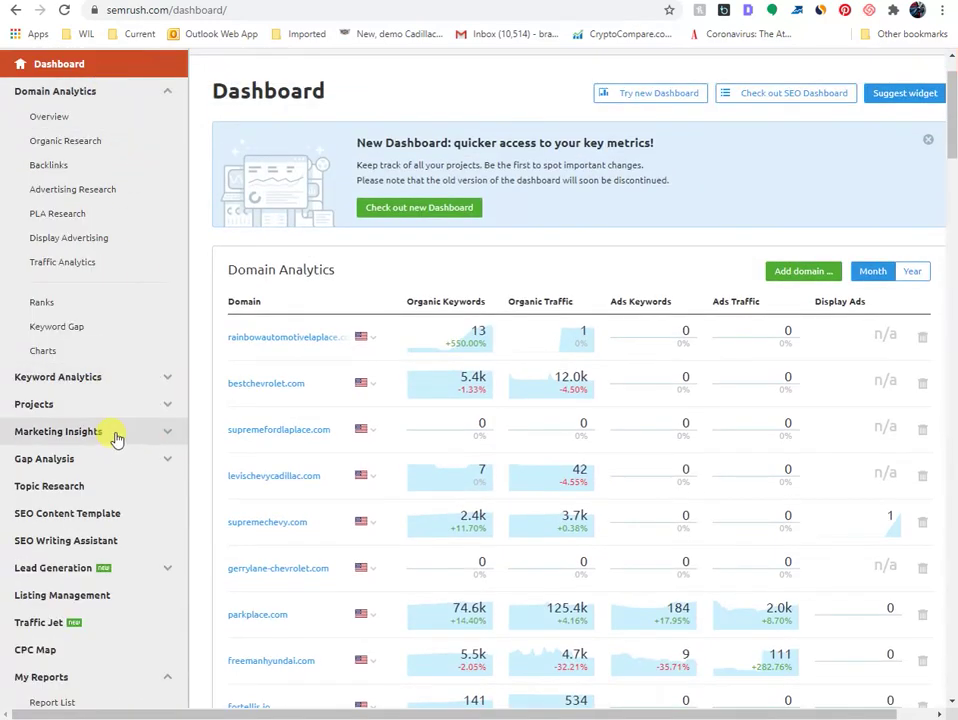
{"action": "scroll", "coordinate": [118, 430], "scroll_direction": "down", "scroll_amount": 5}
{"action": "scroll", "coordinate": [113, 423], "scroll_direction": "down", "scroll_amount": 1}
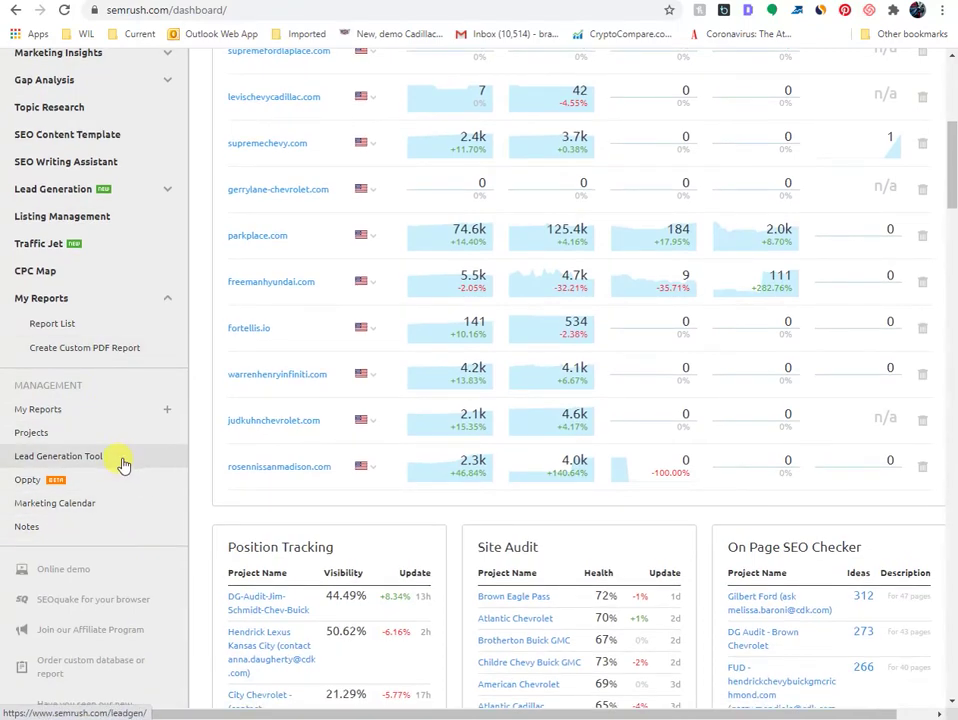
{"action": "scroll", "coordinate": [127, 465], "scroll_direction": "down", "scroll_amount": 3}
{"action": "scroll", "coordinate": [138, 463], "scroll_direction": "up", "scroll_amount": 5}
{"action": "scroll", "coordinate": [143, 455], "scroll_direction": "down", "scroll_amount": 5}
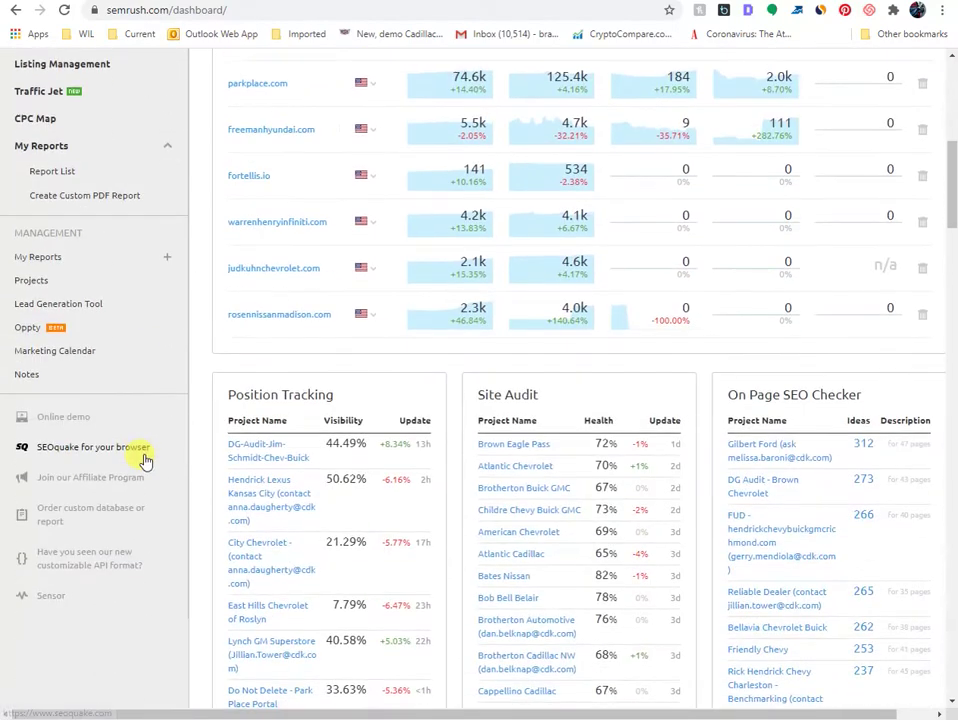
{"action": "scroll", "coordinate": [148, 450], "scroll_direction": "up", "scroll_amount": 6}
{"action": "scroll", "coordinate": [148, 450], "scroll_direction": "up", "scroll_amount": 2}
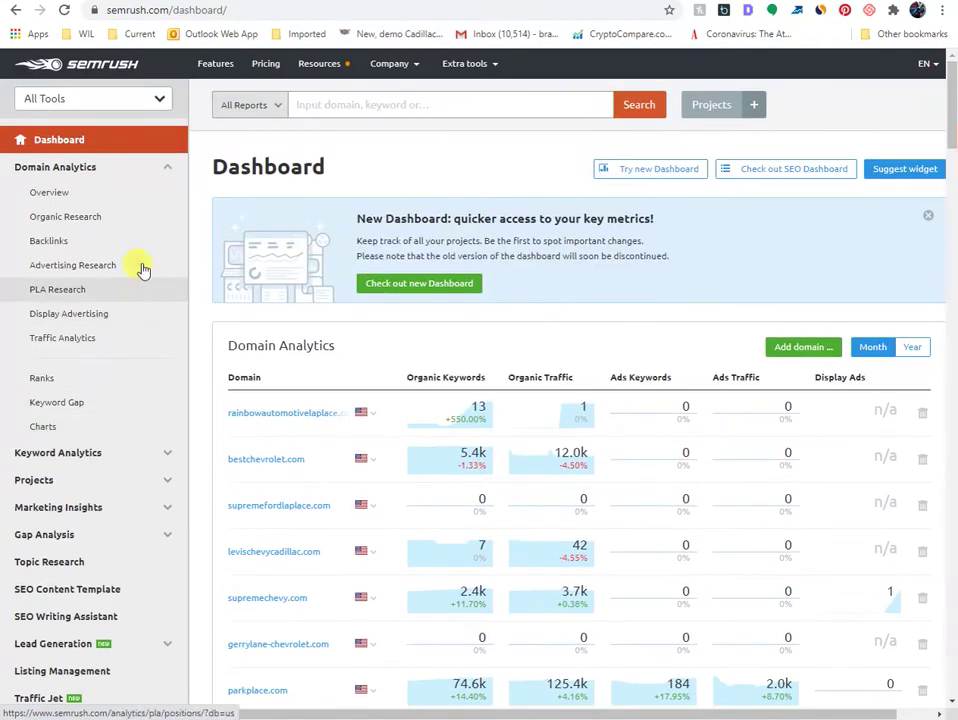
- Open Semrush's Organic Research tool and look over its introduction page
{"action": "left_click", "coordinate": [120, 214]}
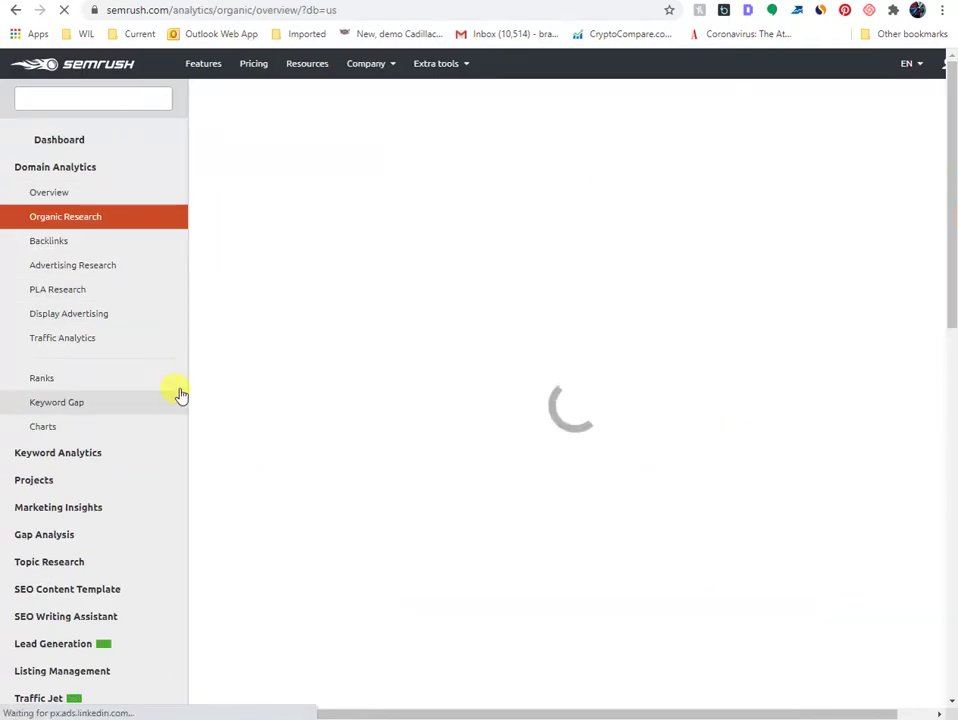
{"action": "scroll", "coordinate": [140, 398], "scroll_direction": "down", "scroll_amount": 2}
{"action": "scroll", "coordinate": [141, 399], "scroll_direction": "down", "scroll_amount": 2}
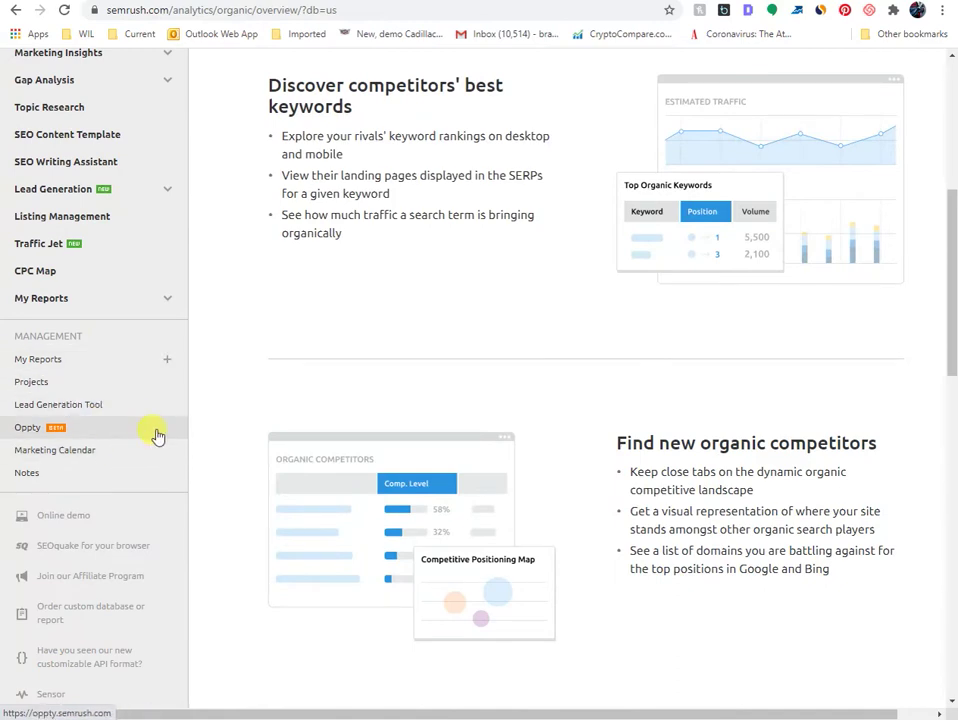
{"action": "scroll", "coordinate": [567, 284], "scroll_direction": "up", "scroll_amount": 4}
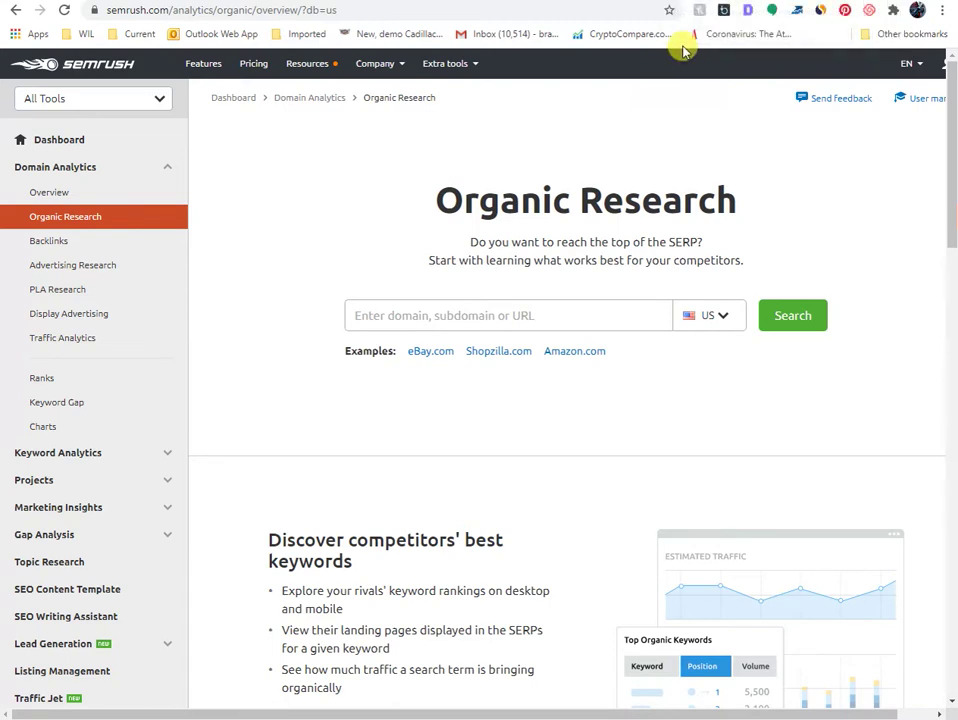
- Switch back to the Bellevue realtor location's Insights and examine its list of search queries
{"action": "key", "text": "ctrl+Tab"}
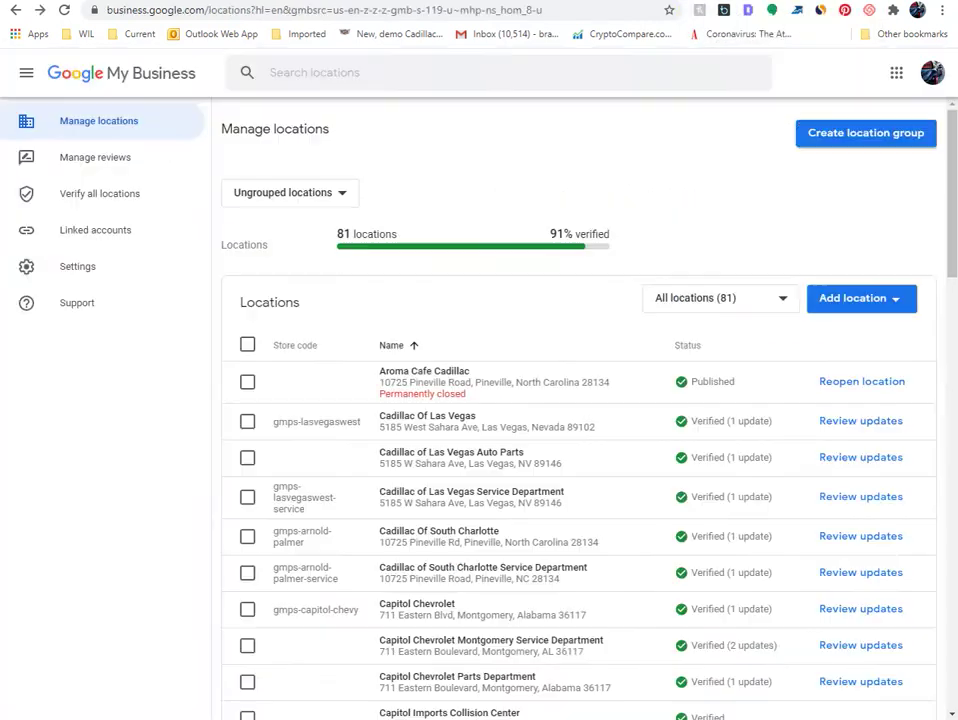
{"action": "key", "text": "ctrl+Tab"}
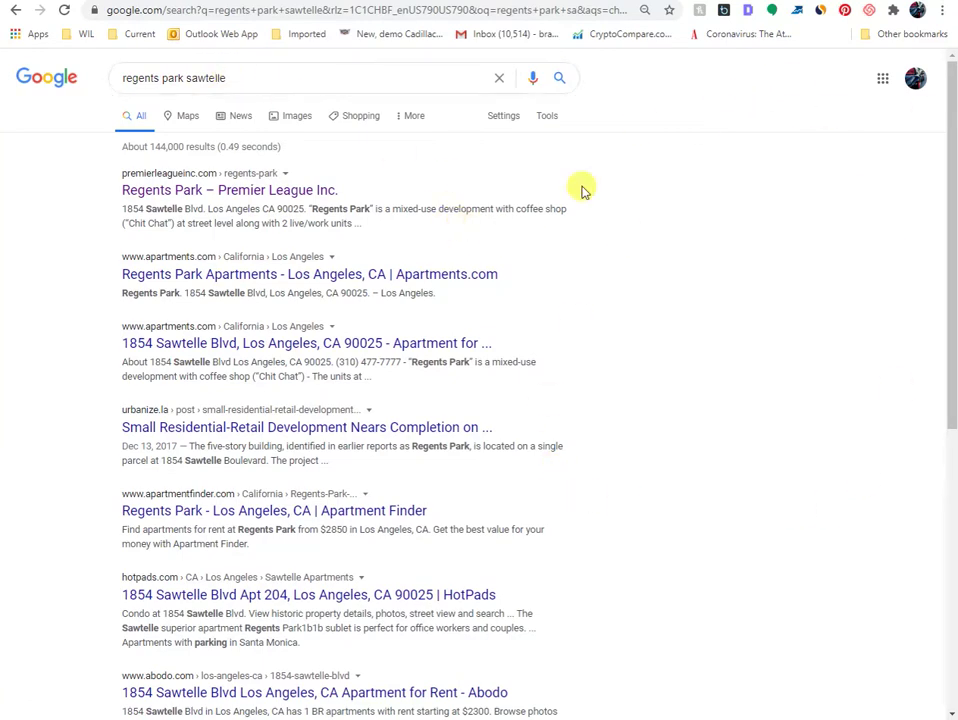
{"action": "left_click", "coordinate": [765, 1]}
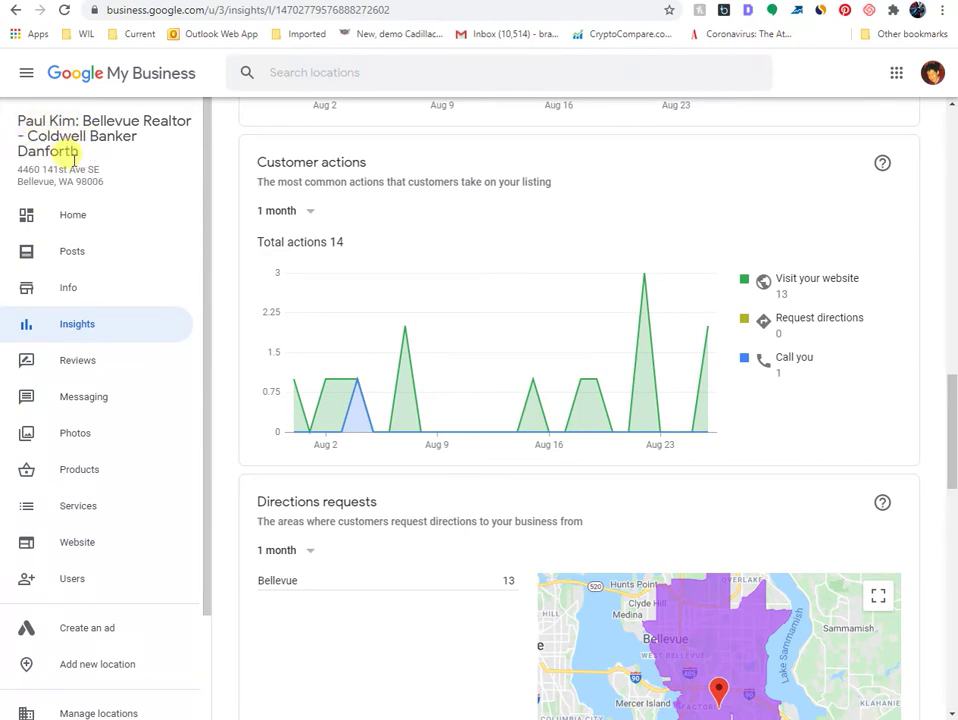
{"action": "scroll", "coordinate": [391, 299], "scroll_direction": "up", "scroll_amount": 10}
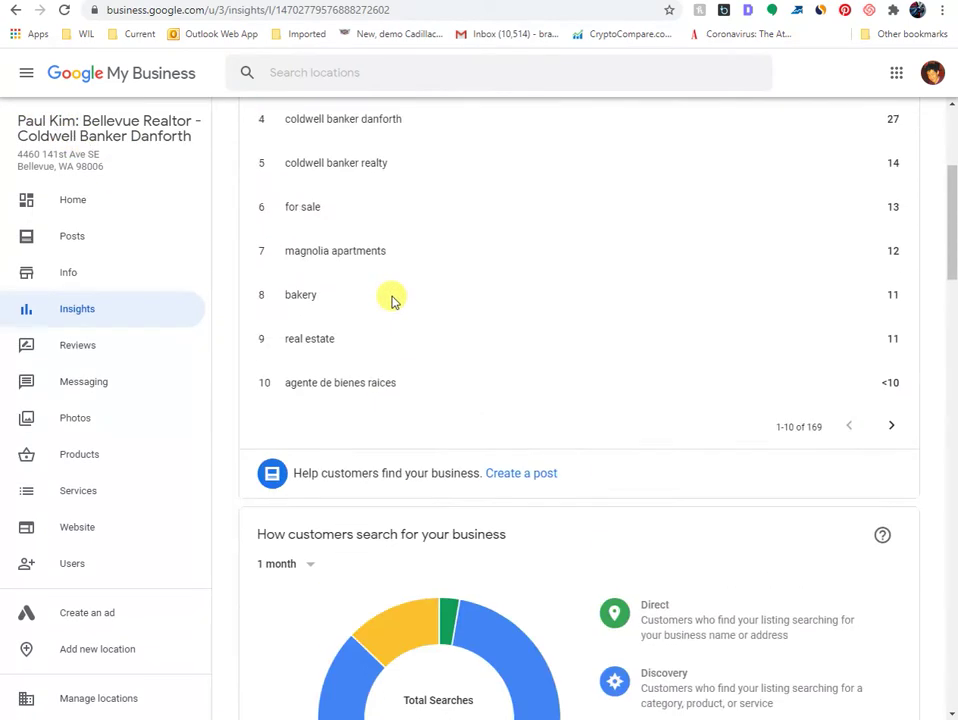
{"action": "scroll", "coordinate": [400, 306], "scroll_direction": "up", "scroll_amount": 3}
{"action": "scroll", "coordinate": [380, 240], "scroll_direction": "down", "scroll_amount": 2}
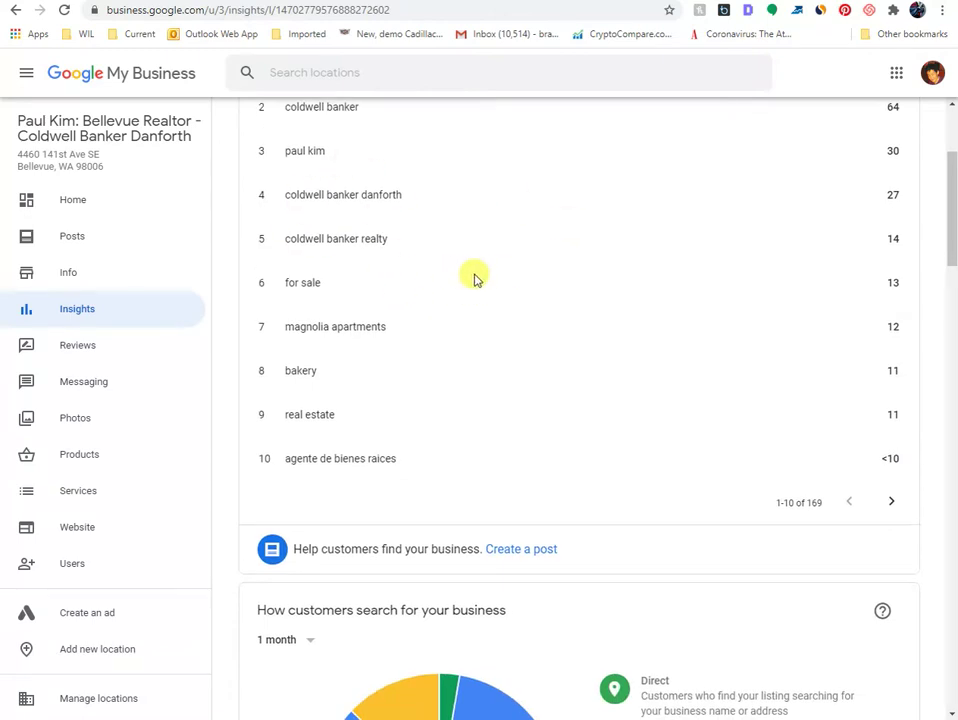
{"action": "scroll", "coordinate": [478, 279], "scroll_direction": "up", "scroll_amount": 1}
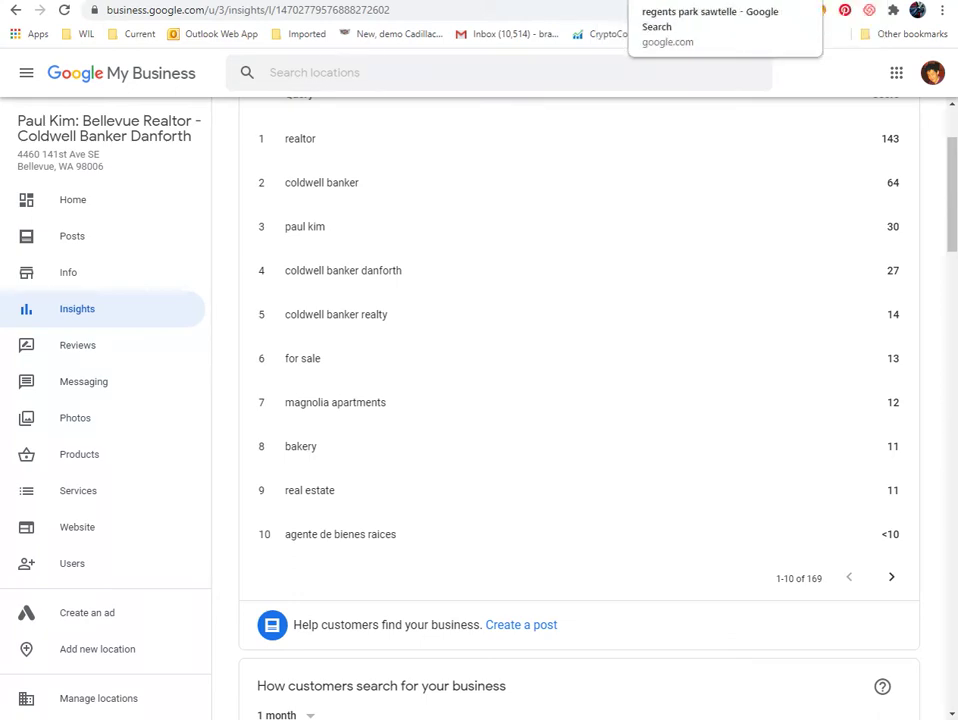
- Open the Premier League Inc. Regents Park page from the "regents park sawtelle" Google results and look over its heading and property description
{"action": "left_click", "coordinate": [643, 0]}
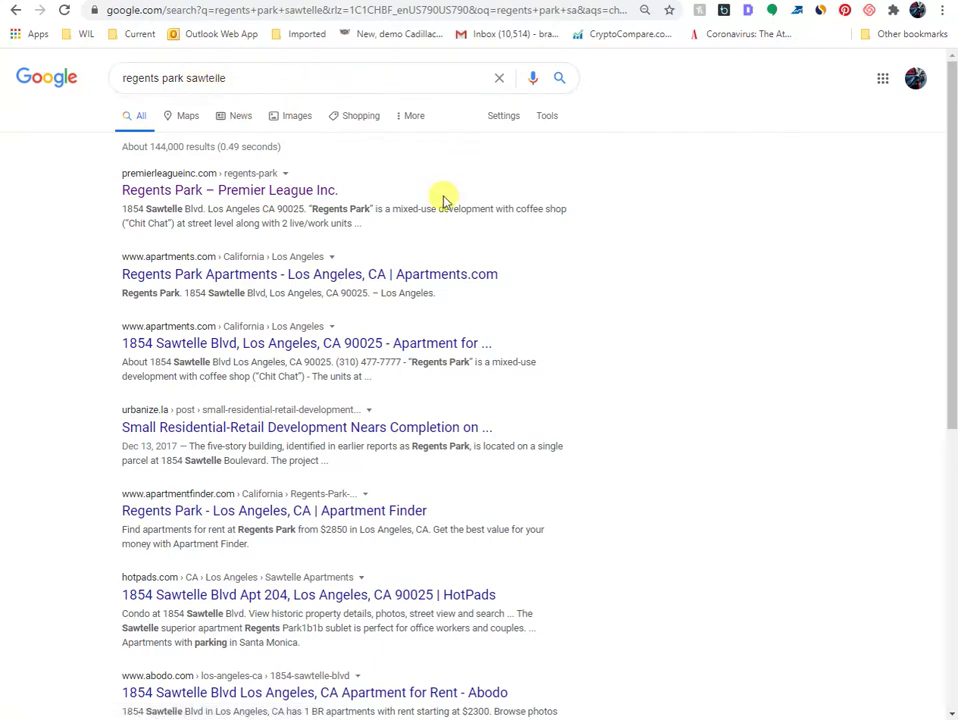
{"action": "left_click", "coordinate": [263, 195]}
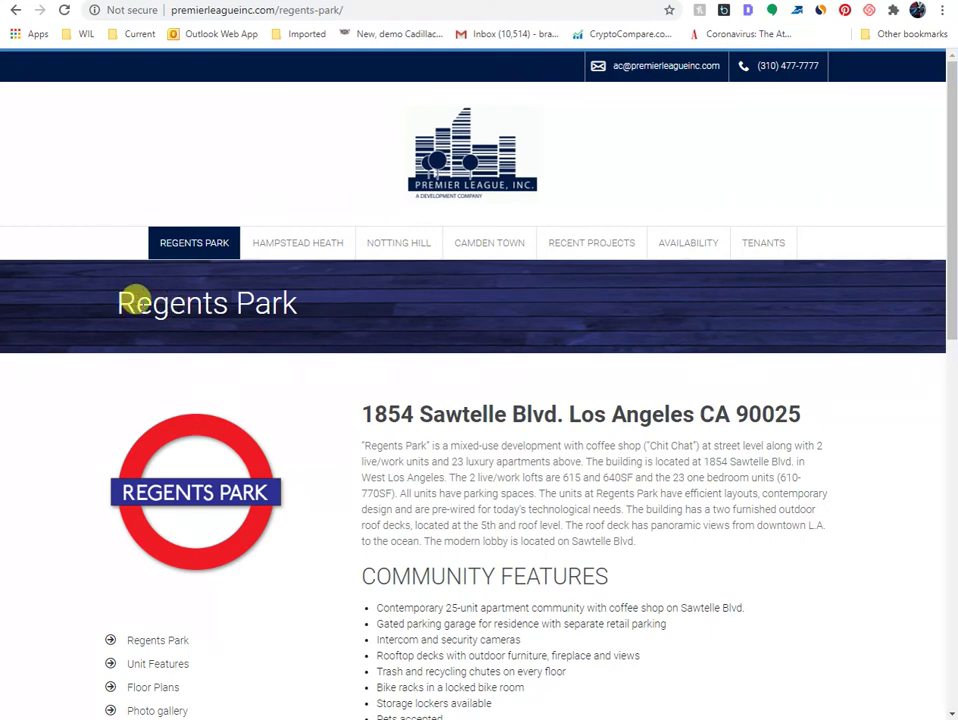
{"action": "left_click_drag", "start_coordinate": [137, 298], "coordinate": [313, 311]}
{"action": "left_click", "coordinate": [317, 304]}
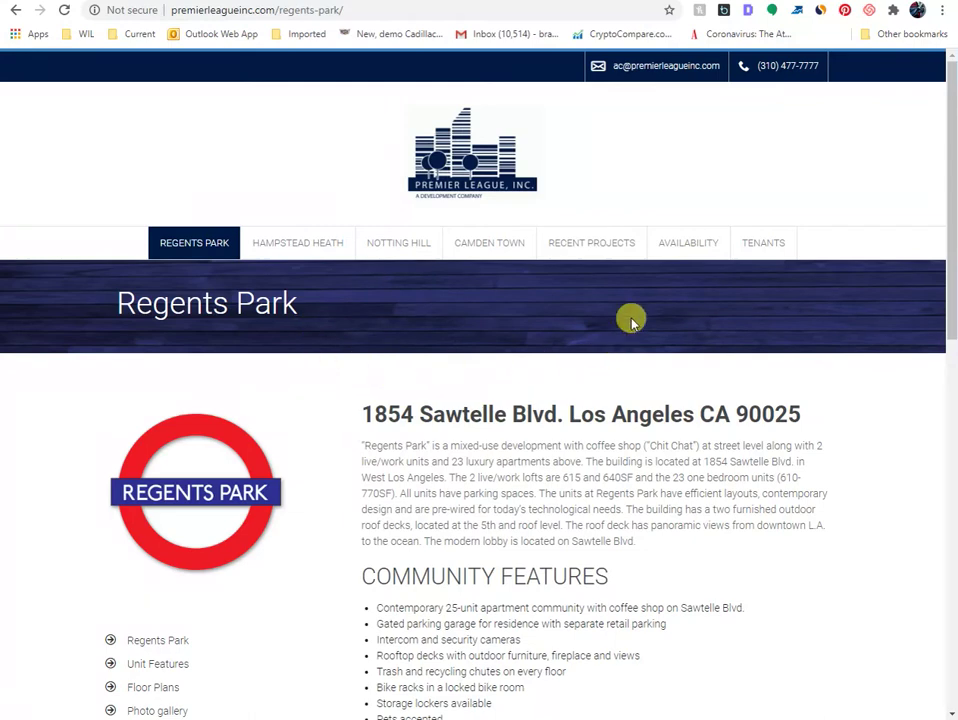
{"action": "scroll", "coordinate": [593, 361], "scroll_direction": "down", "scroll_amount": 3}
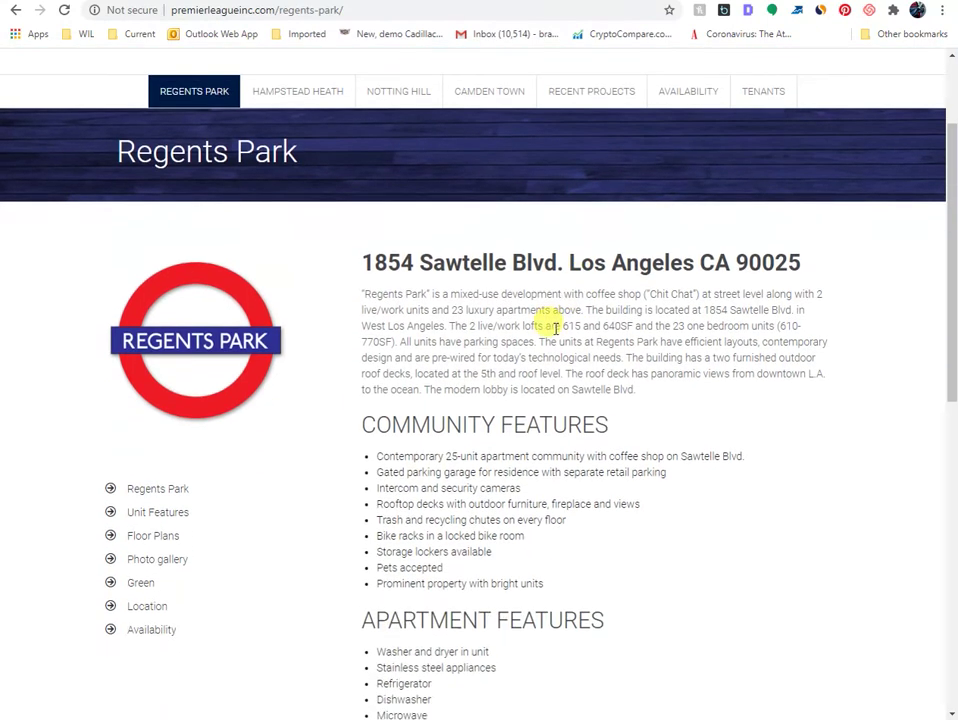
{"action": "scroll", "coordinate": [426, 357], "scroll_direction": "up", "scroll_amount": 3}
- View the Regents Park page's source code and search it for "ui", going through the matches
{"action": "right_click", "coordinate": [261, 393]}
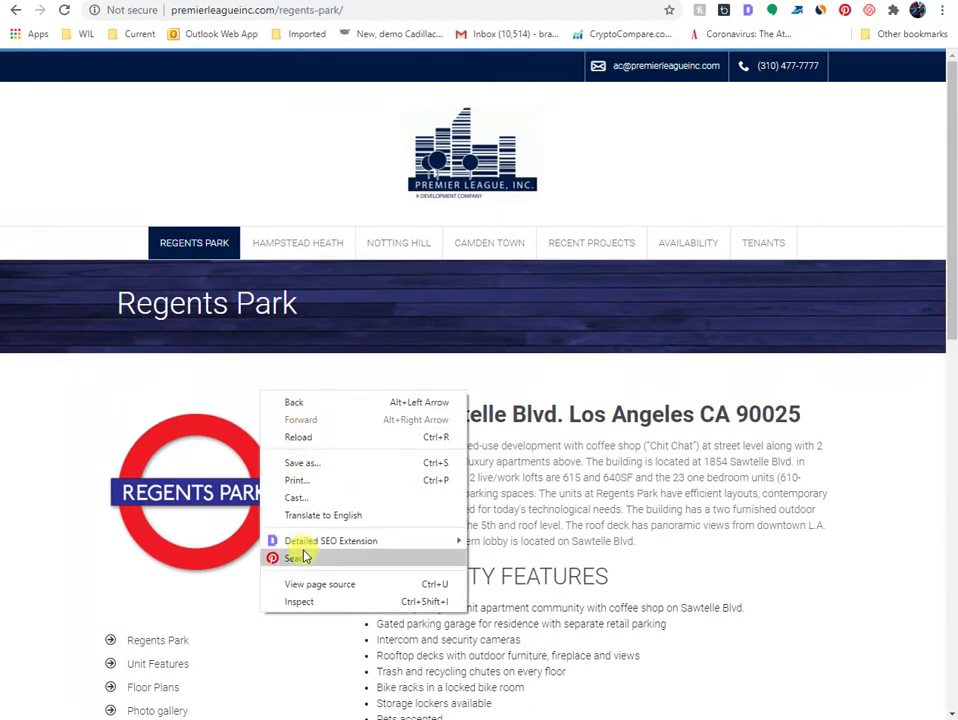
{"action": "left_click", "coordinate": [316, 582]}
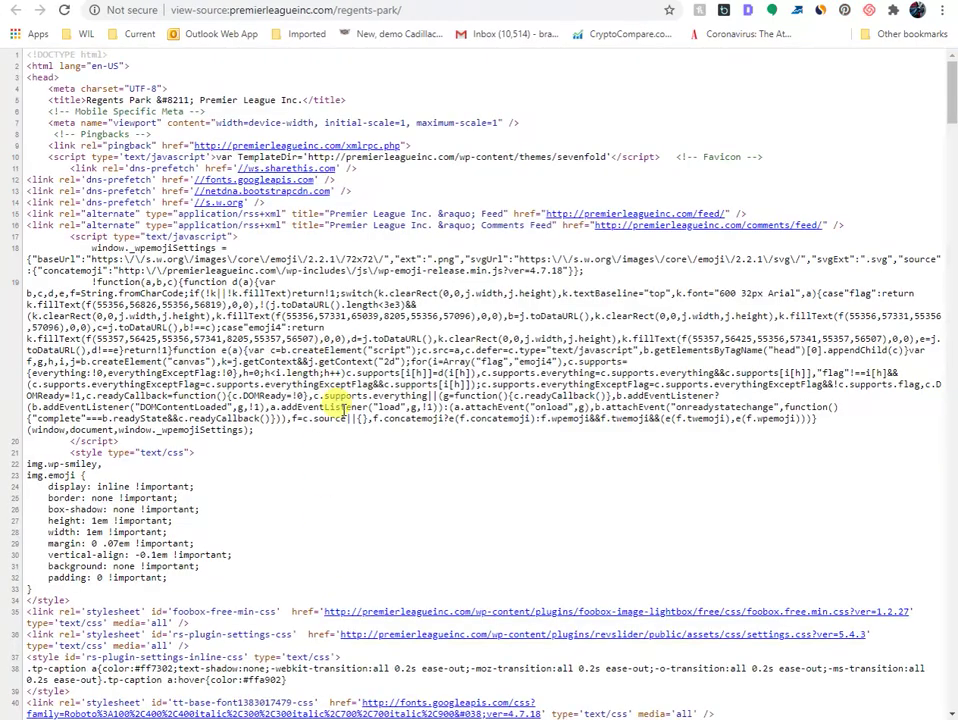
{"action": "key", "text": "ctrl+f"}
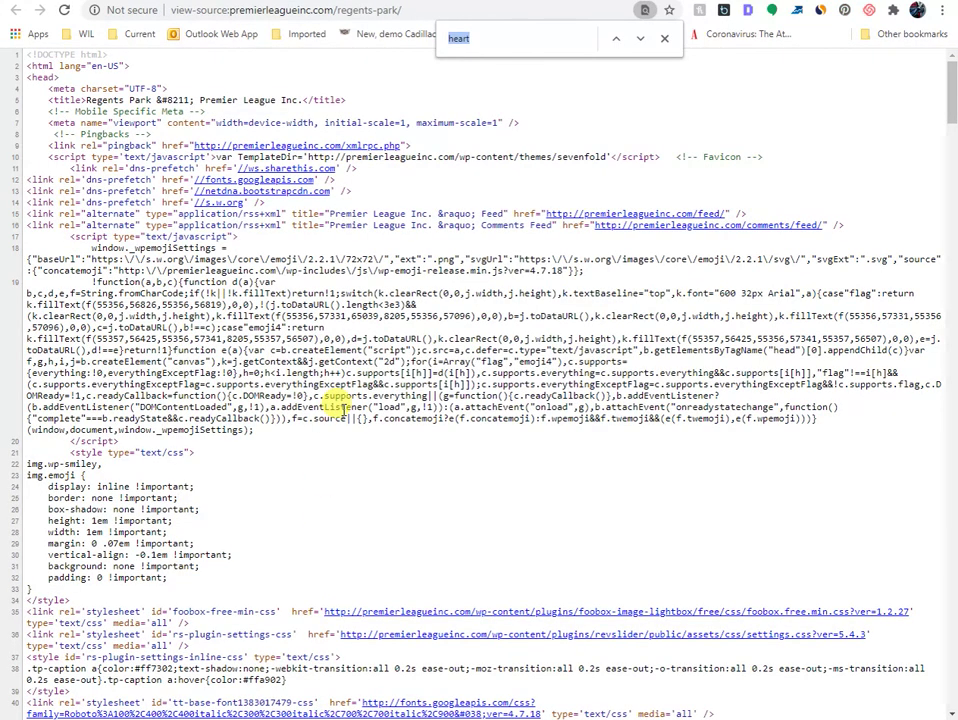
{"action": "type", "text": "bui"}
{"action": "key", "text": "Return"}
{"action": "key", "text": "Return"}
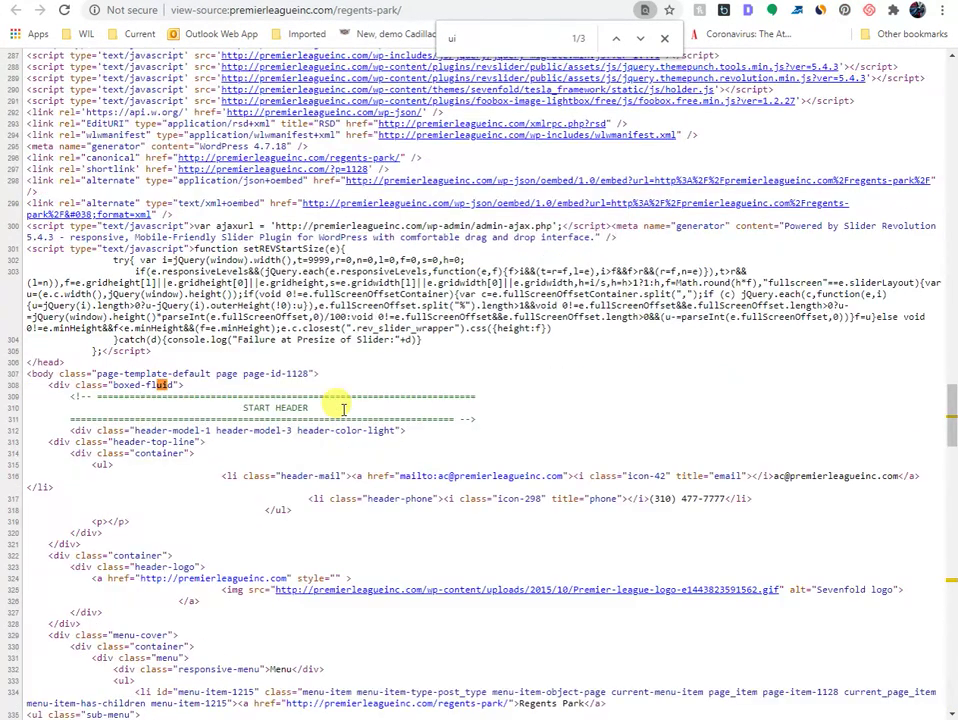
{"action": "key", "text": "Return"}
{"action": "key", "text": "shift+Return"}
{"action": "key", "text": "Return"}
{"action": "scroll", "coordinate": [343, 410], "scroll_direction": "up", "scroll_amount": 20}
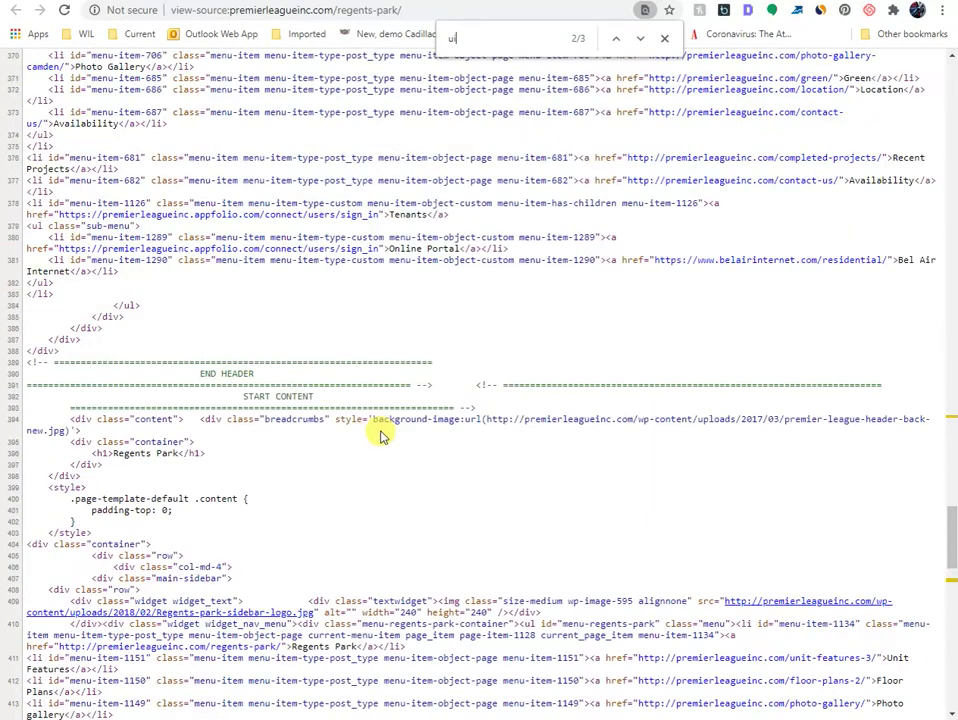
- Go through the "ui" matches from the beginning of the Regents Park source code again and return to the live page
{"action": "scroll", "coordinate": [953, 70], "scroll_direction": "up", "scroll_amount": 5}
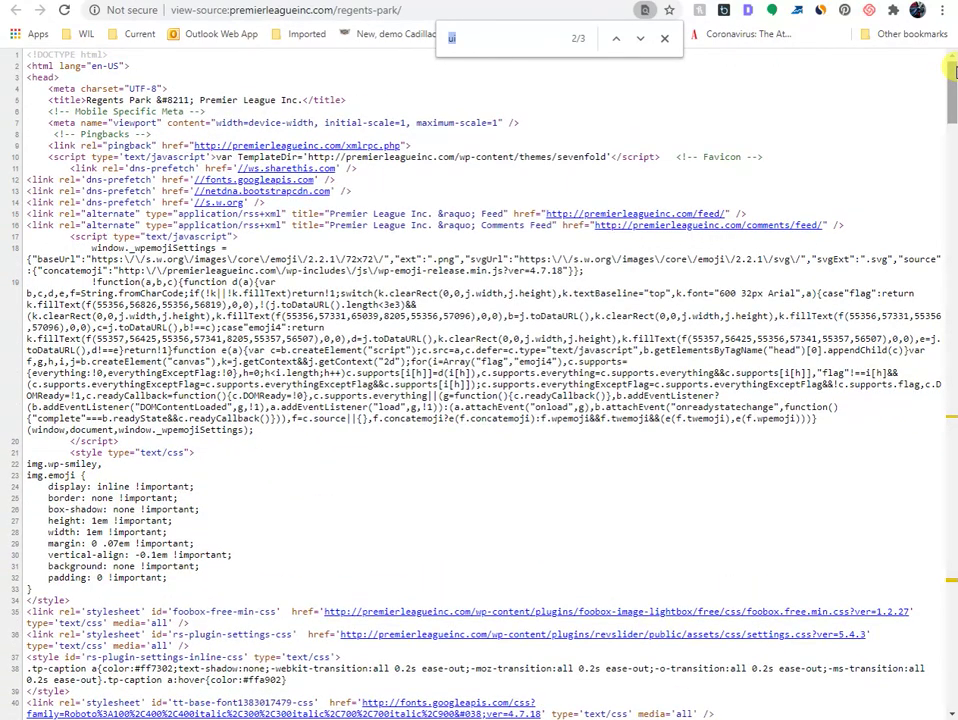
{"action": "key", "text": "Return"}
{"action": "key", "text": "Return"}
{"action": "key", "text": "Return"}
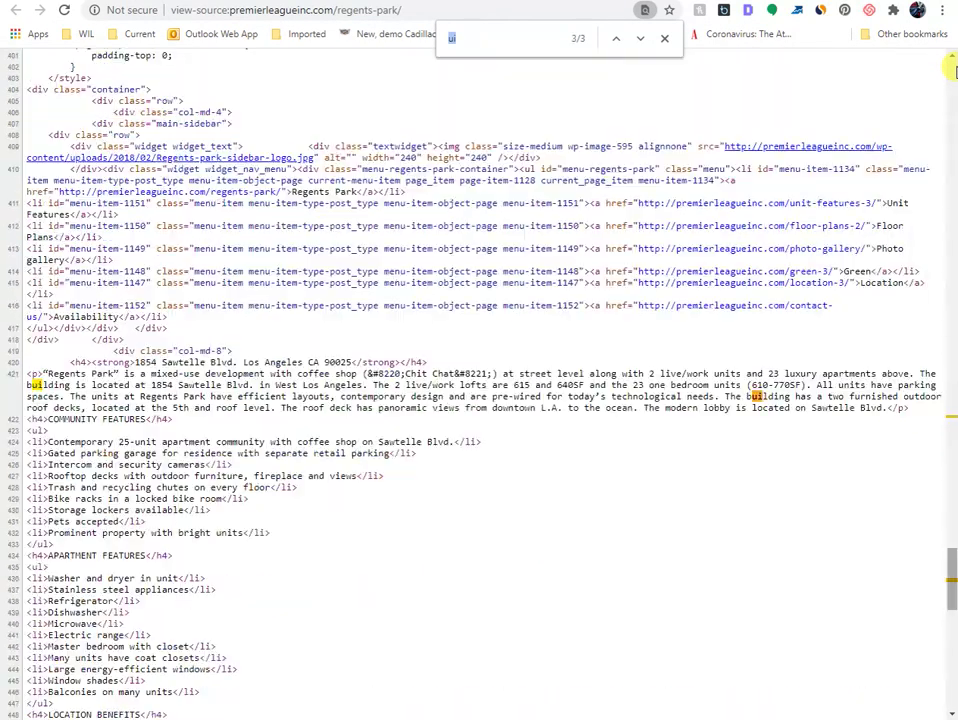
{"action": "key", "text": "Return"}
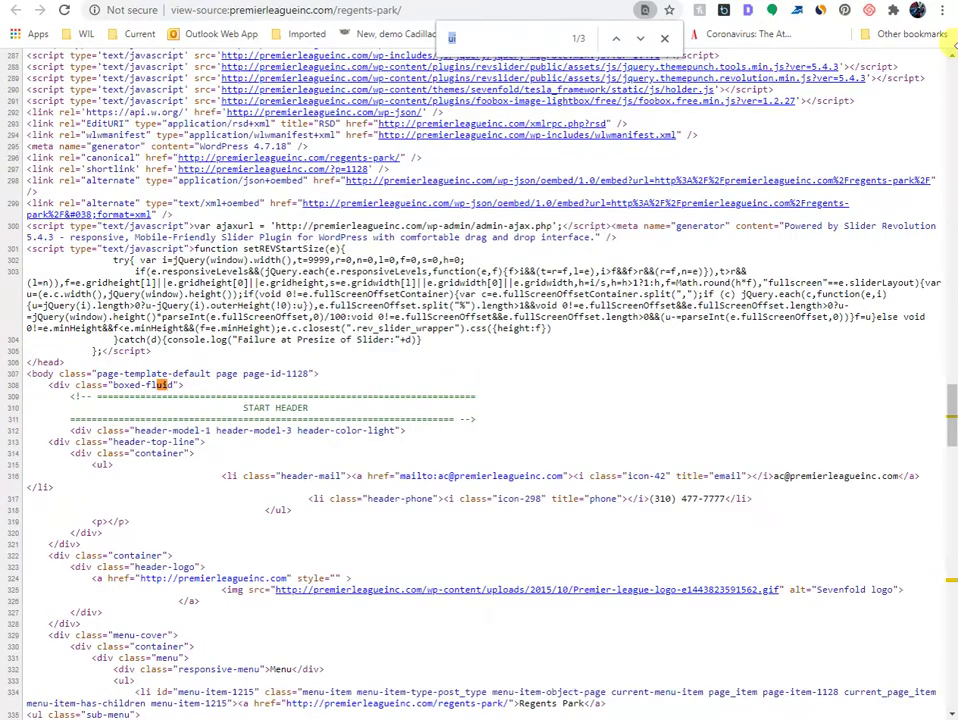
{"action": "left_click", "coordinate": [755, 1]}
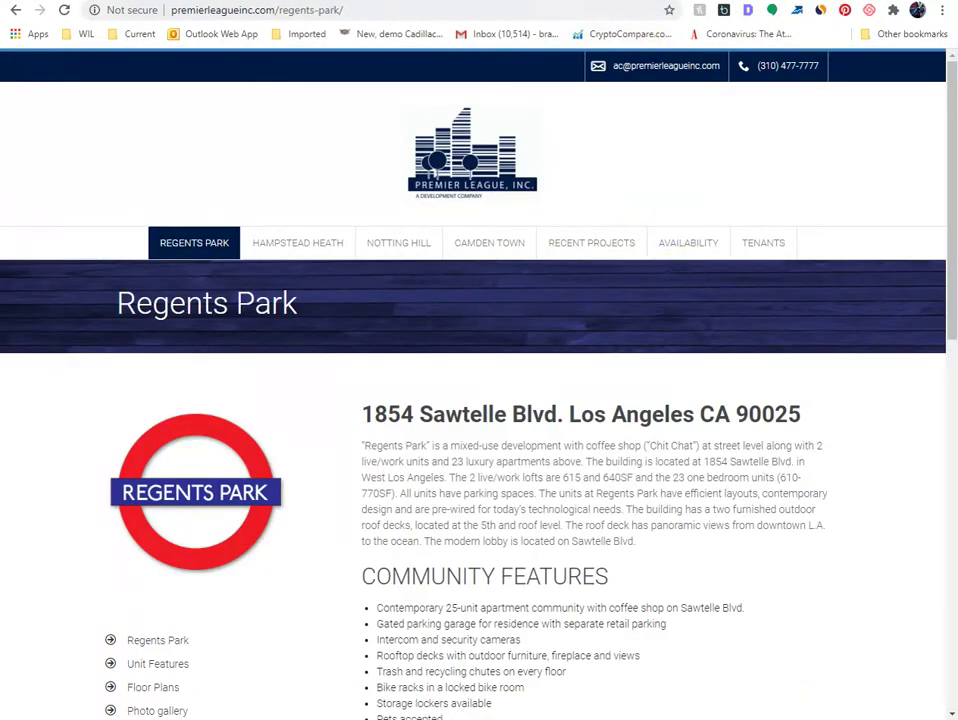
- Switch to Google Search Console for lonestarchevrolet.com and look over the filtered page list in the Performance report
{"action": "left_click", "coordinate": [520, 1]}
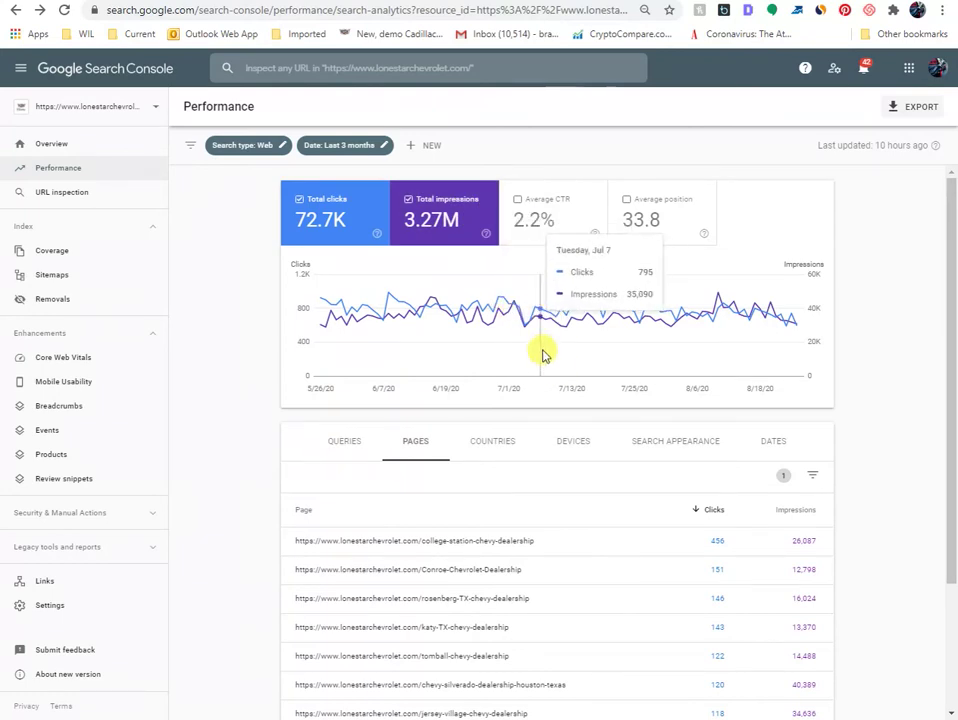
{"action": "scroll", "coordinate": [438, 436], "scroll_direction": "down", "scroll_amount": 3}
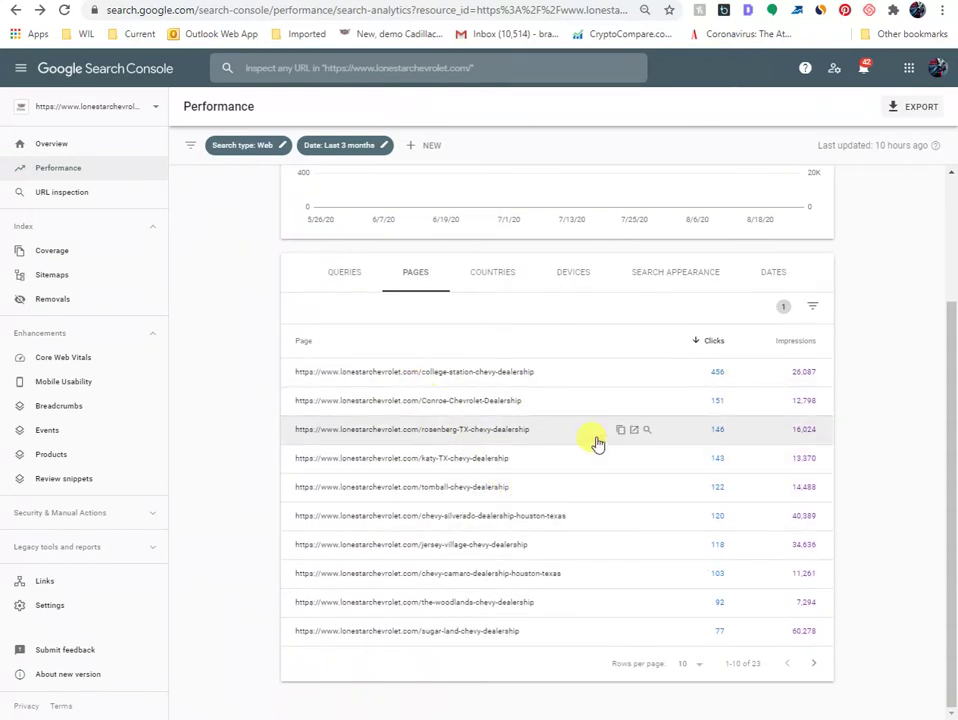
{"action": "scroll", "coordinate": [596, 442], "scroll_direction": "up", "scroll_amount": 3}
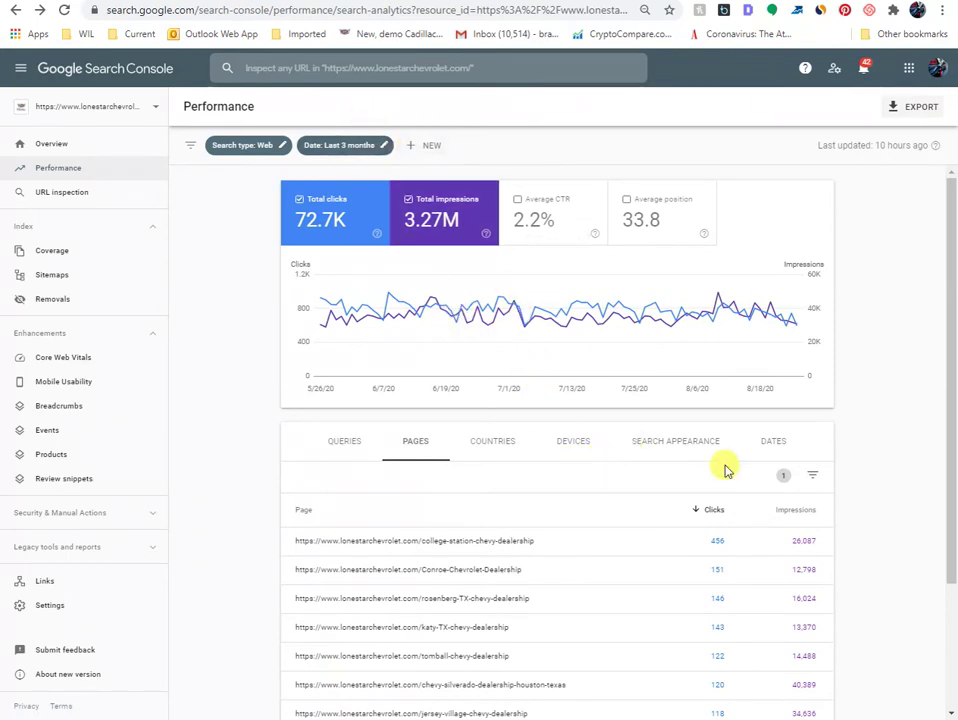
- Reopen the Performance report from the Overview and look over its search queries and the unfiltered list of pages
{"action": "left_click", "coordinate": [47, 145]}
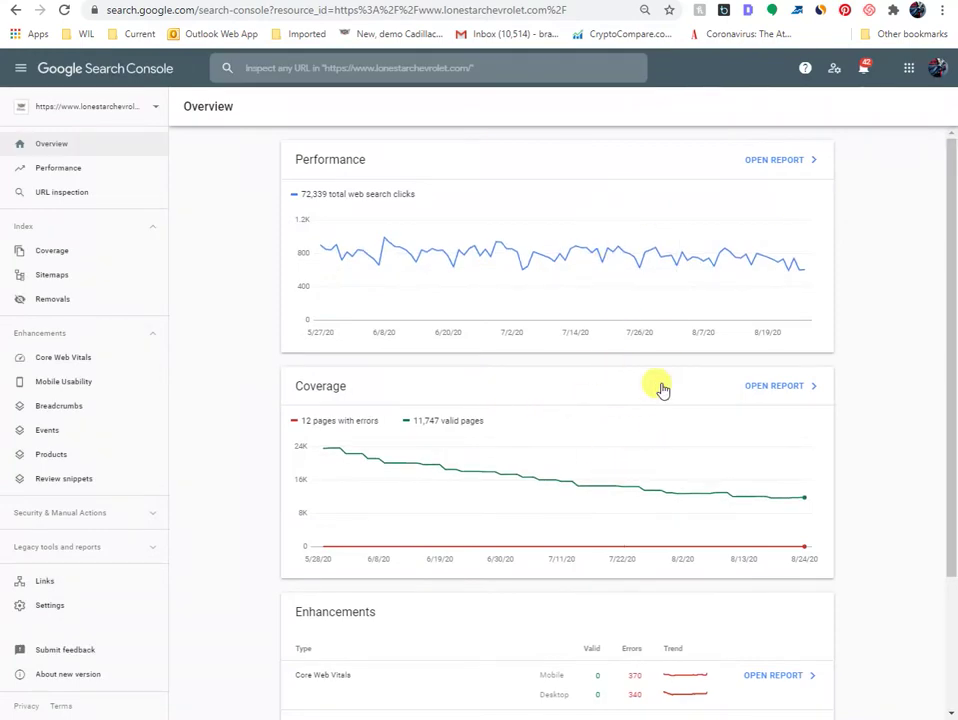
{"action": "left_click", "coordinate": [58, 169]}
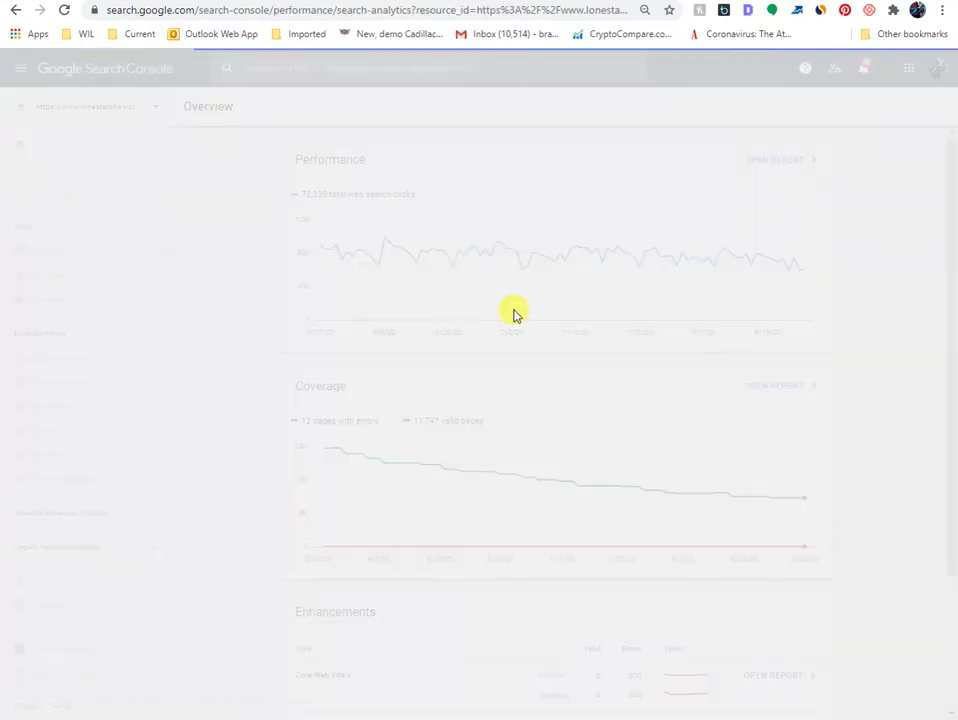
{"action": "scroll", "coordinate": [452, 389], "scroll_direction": "down", "scroll_amount": 3}
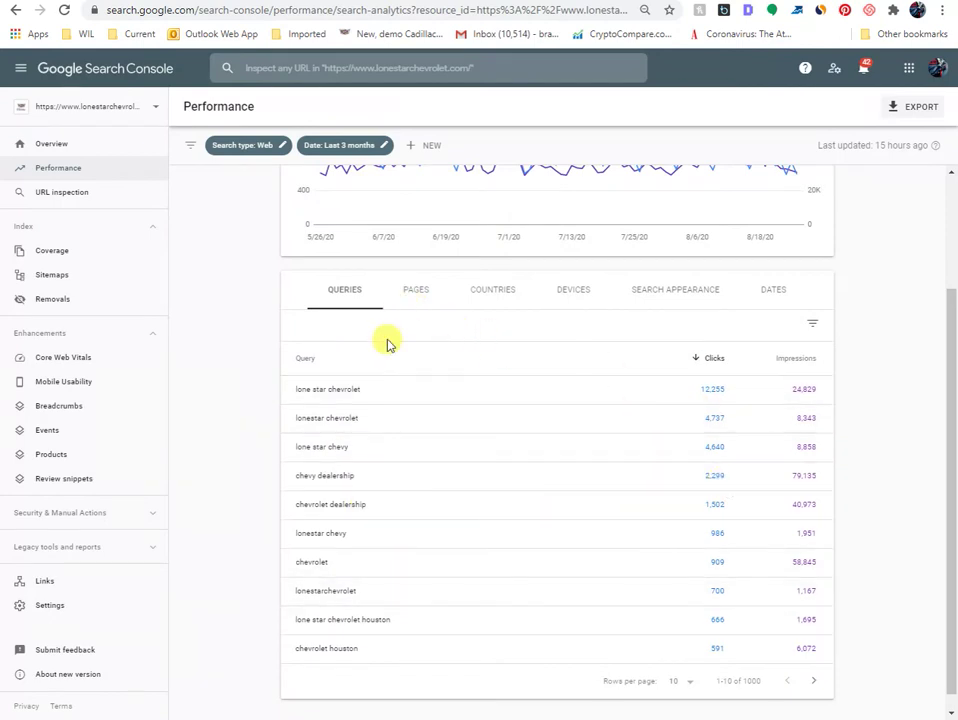
{"action": "left_click", "coordinate": [422, 289]}
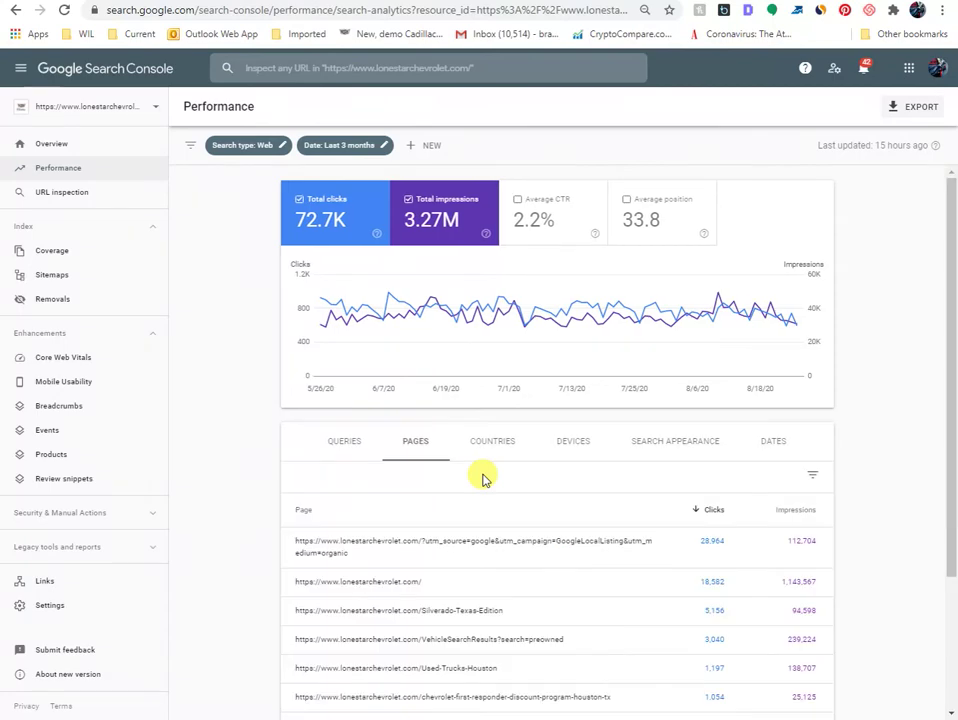
{"action": "scroll", "coordinate": [484, 479], "scroll_direction": "down", "scroll_amount": 3}
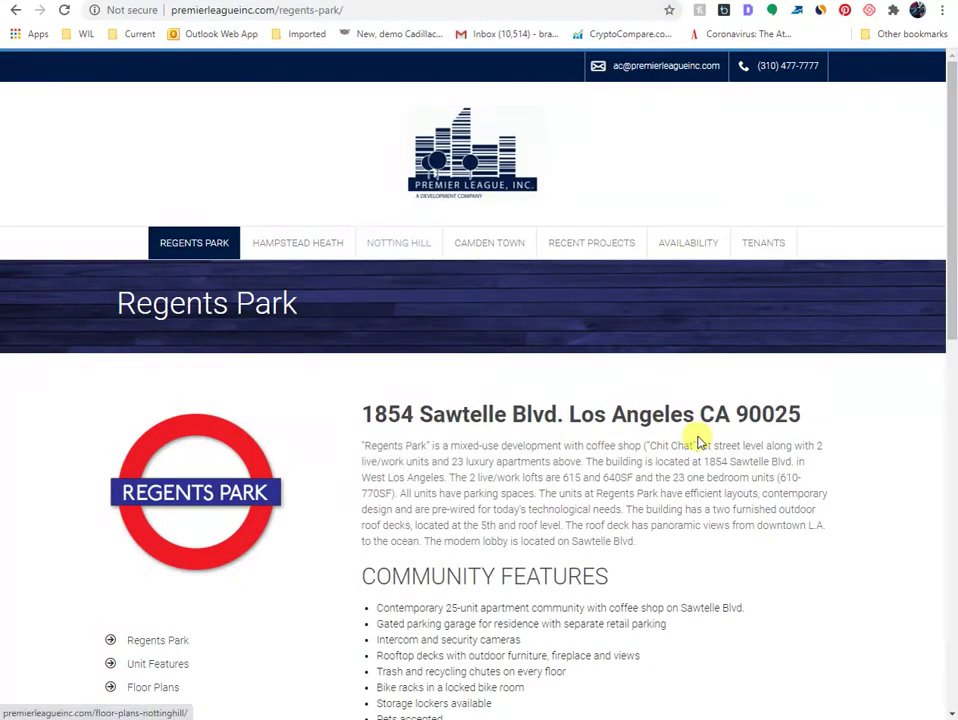
- Return to the Regents Park page and examine its property description, community and apartment features, and location benefits
{"action": "scroll", "coordinate": [698, 441], "scroll_direction": "down", "scroll_amount": 3}
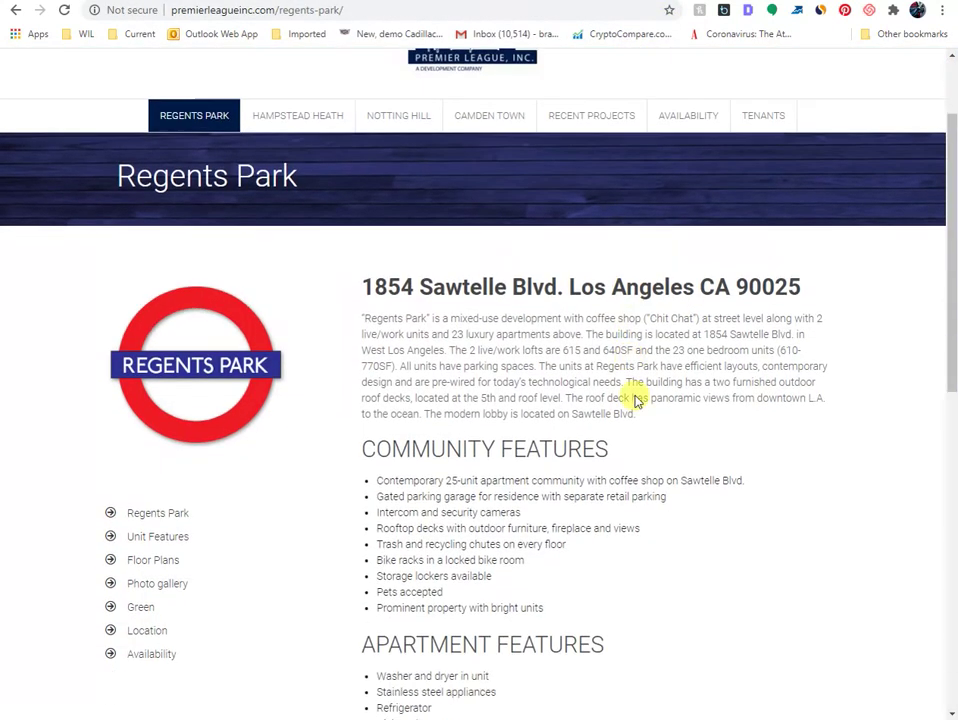
{"action": "scroll", "coordinate": [820, 181], "scroll_direction": "up", "scroll_amount": 3}
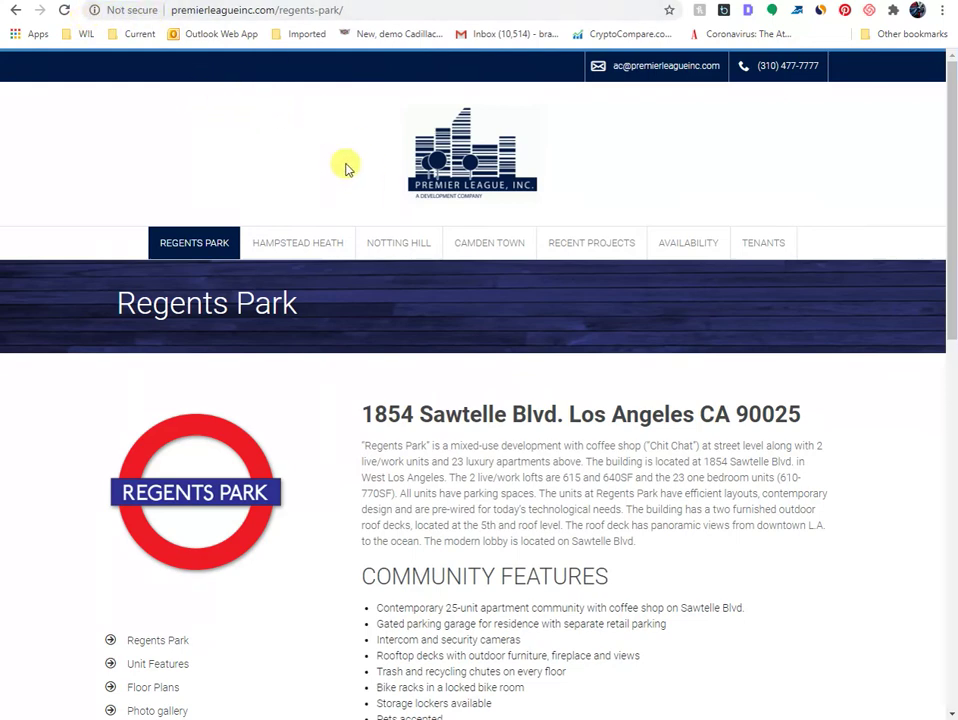
{"action": "mouse_move", "coordinate": [398, 245]}
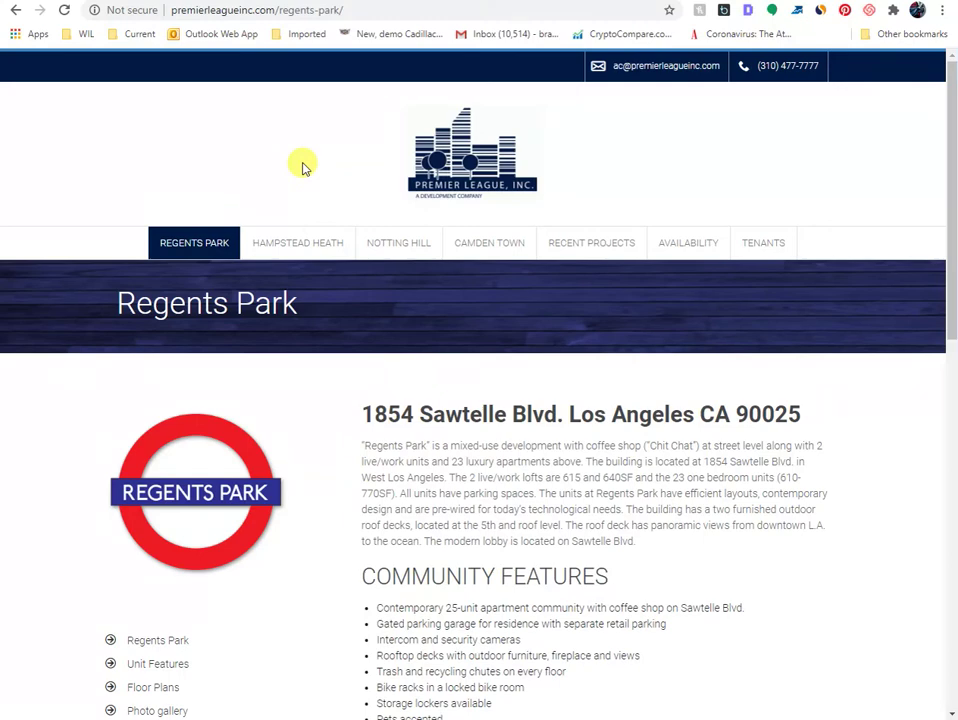
{"action": "scroll", "coordinate": [310, 180], "scroll_direction": "down", "scroll_amount": 5}
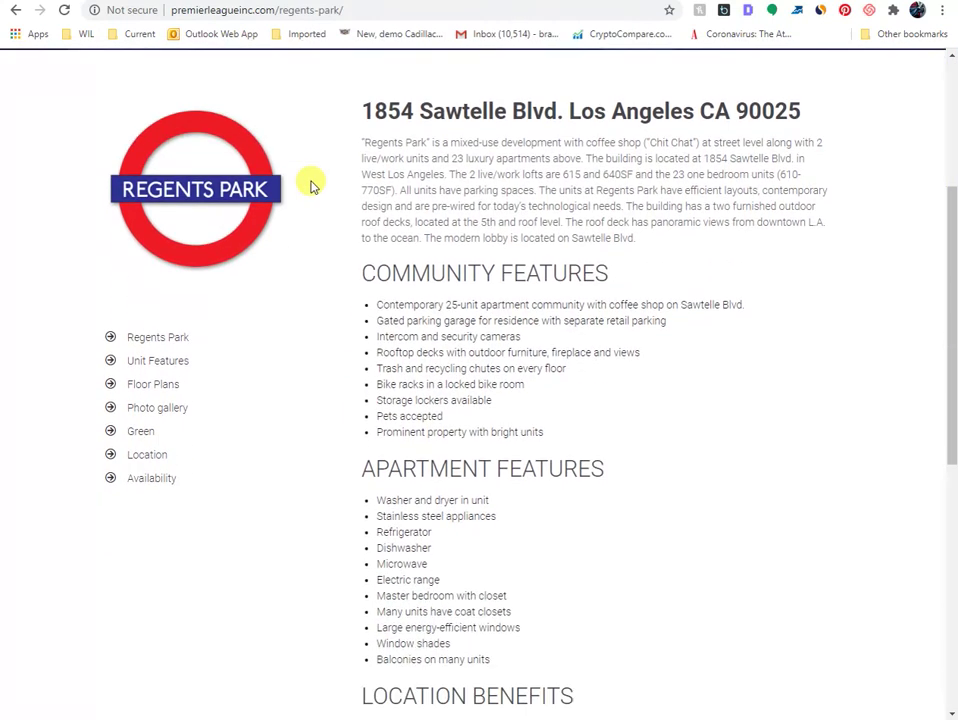
{"action": "scroll", "coordinate": [310, 180], "scroll_direction": "down", "scroll_amount": 4}
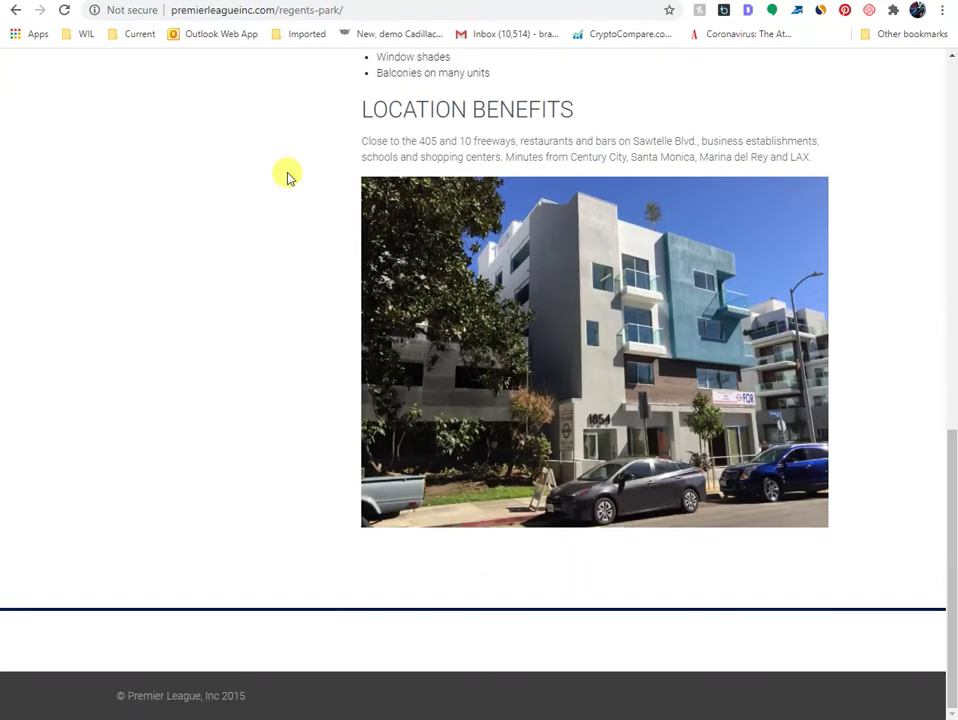
{"action": "scroll", "coordinate": [288, 177], "scroll_direction": "up", "scroll_amount": 1}
{"action": "scroll", "coordinate": [288, 175], "scroll_direction": "up", "scroll_amount": 8}
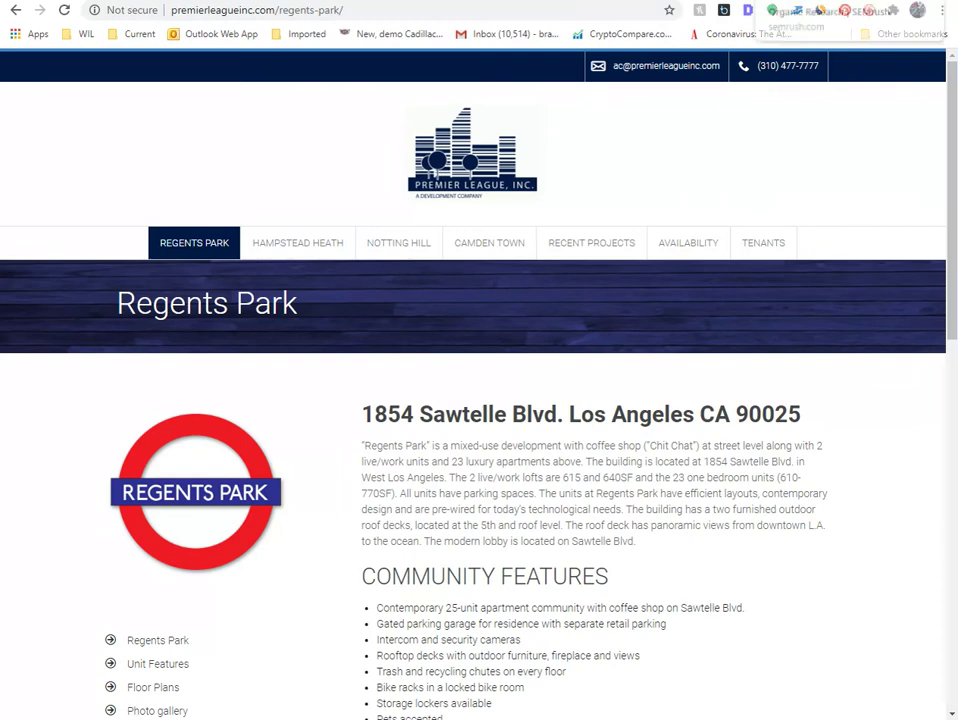
- Switch to Semrush's Organic Research page and open the domain Ranks report from Domain Analytics
{"action": "left_click", "coordinate": [830, 0]}
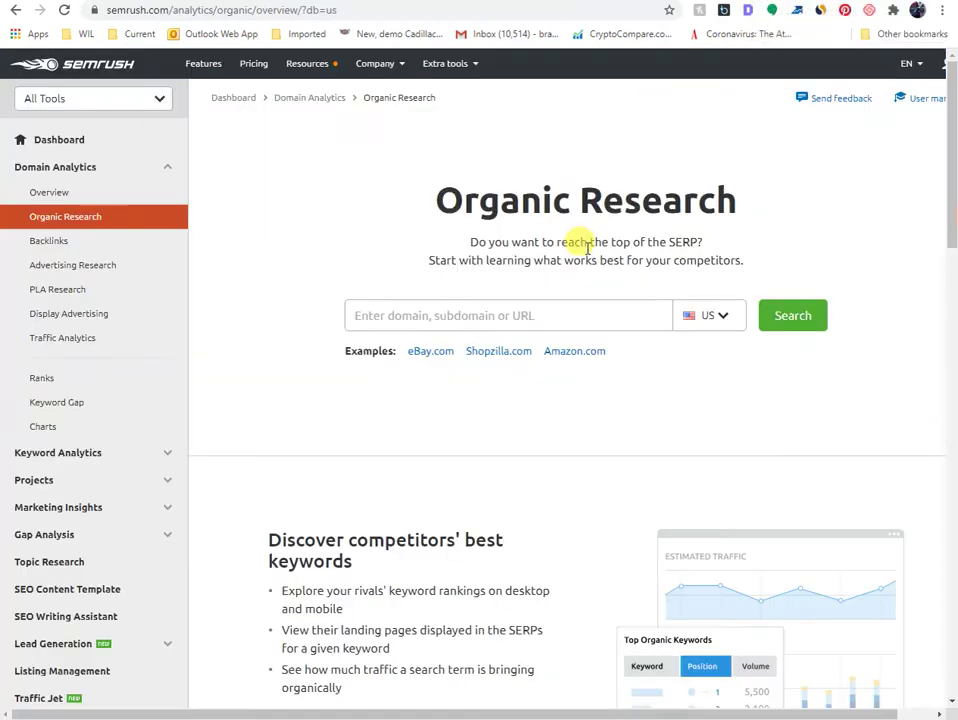
{"action": "scroll", "coordinate": [126, 310], "scroll_direction": "down", "scroll_amount": 3}
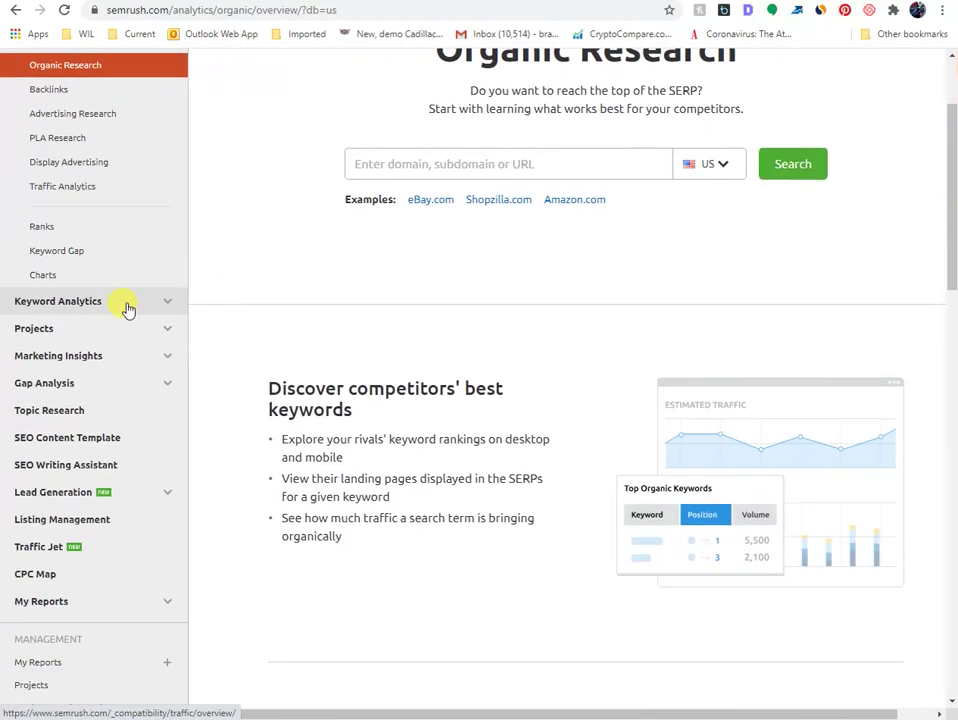
{"action": "scroll", "coordinate": [98, 228], "scroll_direction": "up", "scroll_amount": 1}
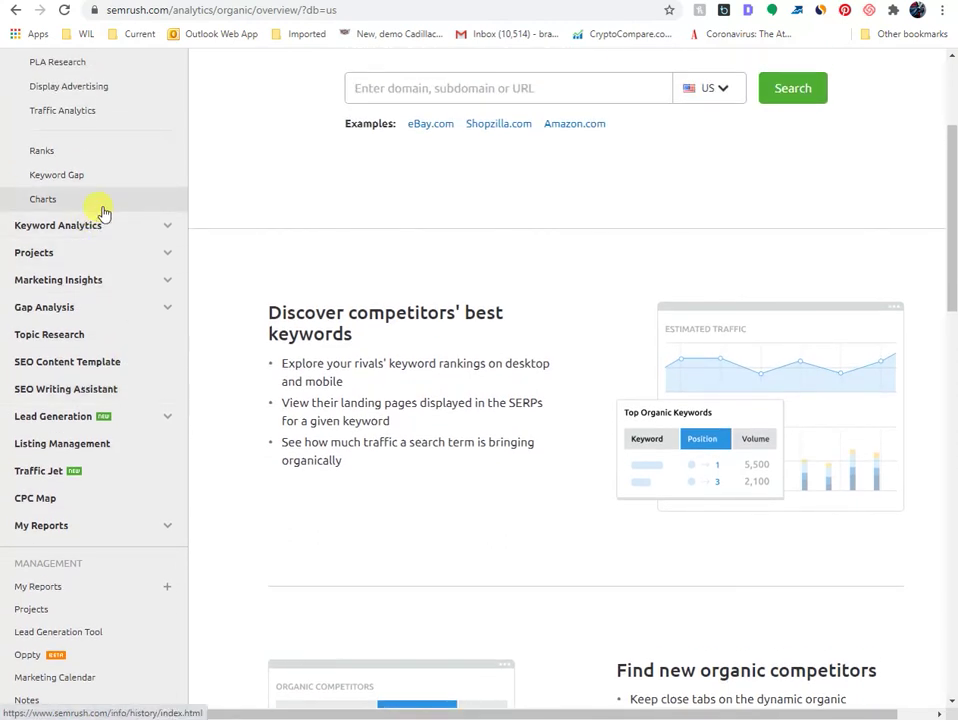
{"action": "left_click", "coordinate": [99, 154]}
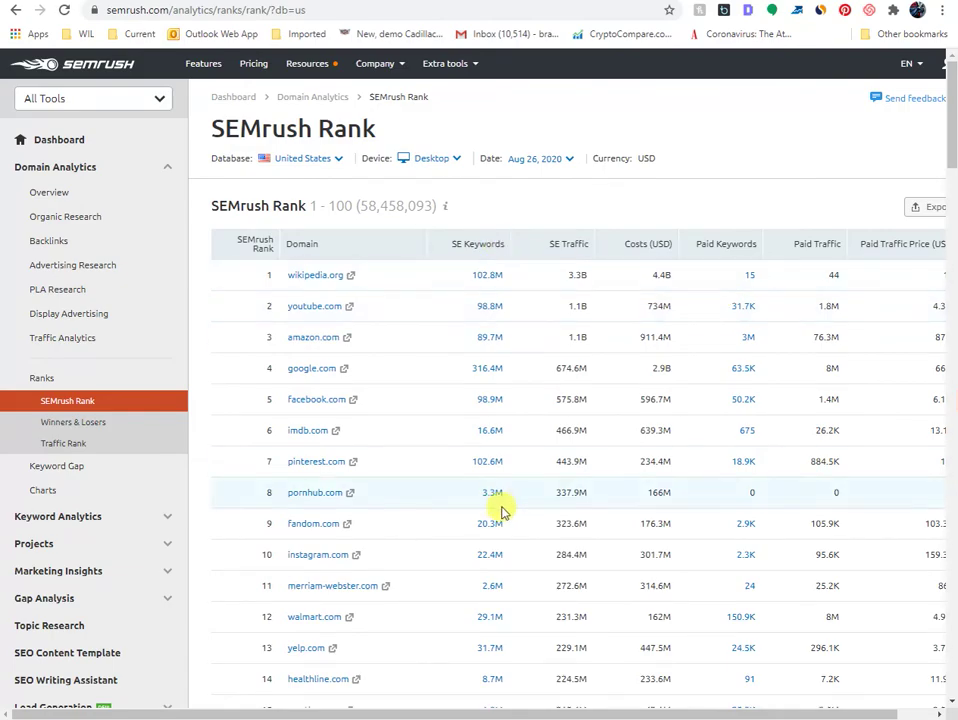
- Examine the SEMrush Rank table of the top 100 domains, including its keyword, traffic and paid traffic price columns
{"action": "scroll", "coordinate": [495, 490], "scroll_direction": "down", "scroll_amount": 12}
{"action": "scroll", "coordinate": [490, 470], "scroll_direction": "down", "scroll_amount": 20}
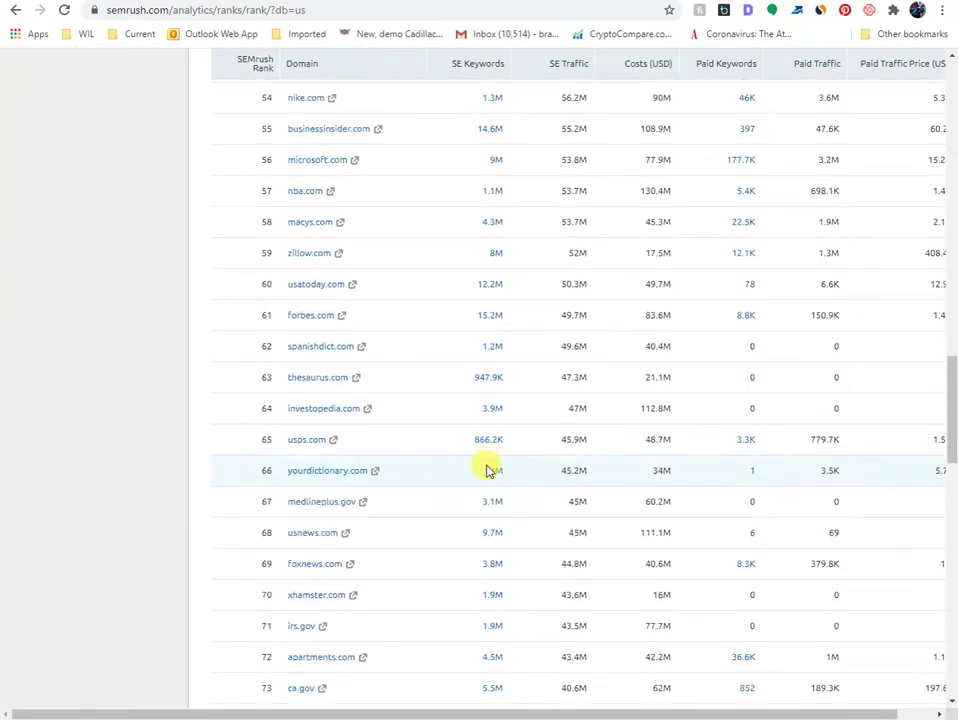
{"action": "scroll", "coordinate": [488, 464], "scroll_direction": "up", "scroll_amount": 3}
{"action": "scroll", "coordinate": [486, 463], "scroll_direction": "up", "scroll_amount": 1}
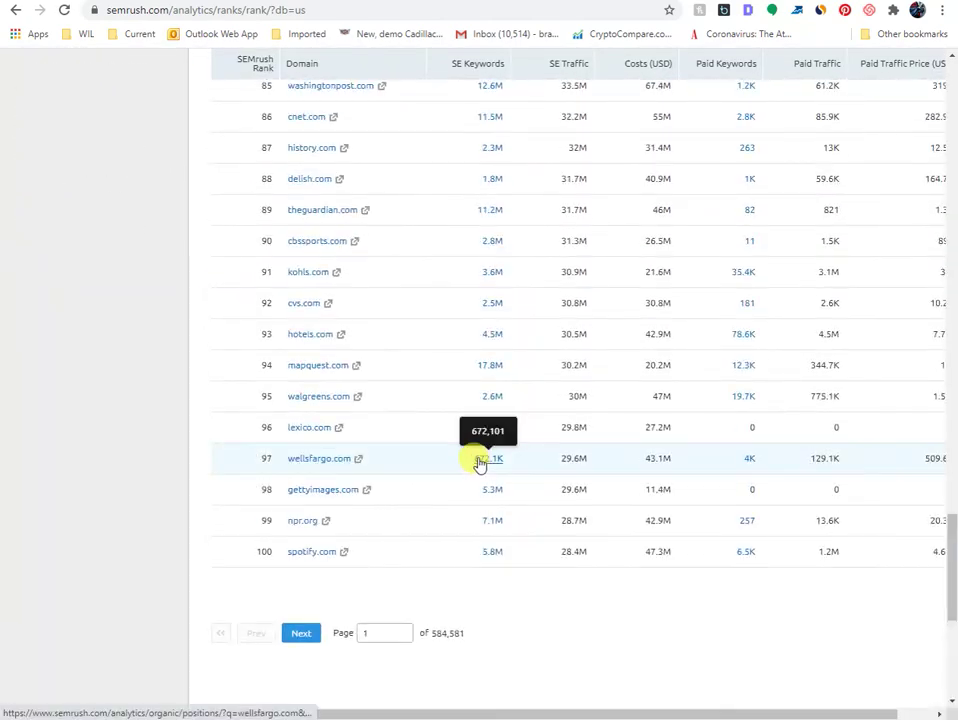
{"action": "scroll", "coordinate": [479, 462], "scroll_direction": "up", "scroll_amount": 10}
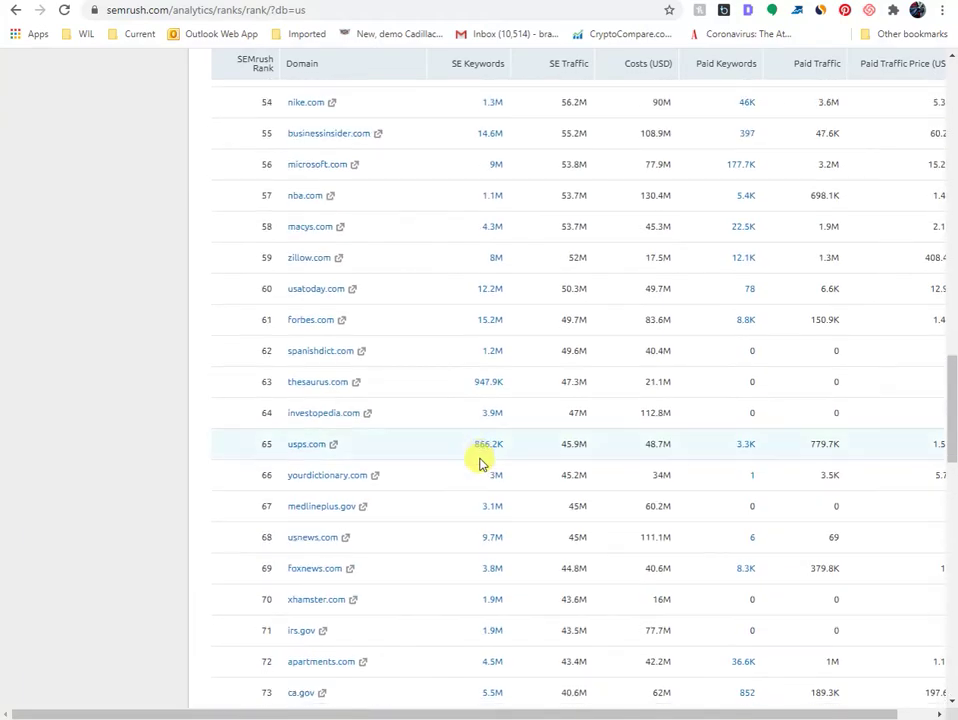
{"action": "scroll", "coordinate": [479, 462], "scroll_direction": "down", "scroll_amount": 10}
{"action": "scroll", "coordinate": [480, 462], "scroll_direction": "up", "scroll_amount": 20}
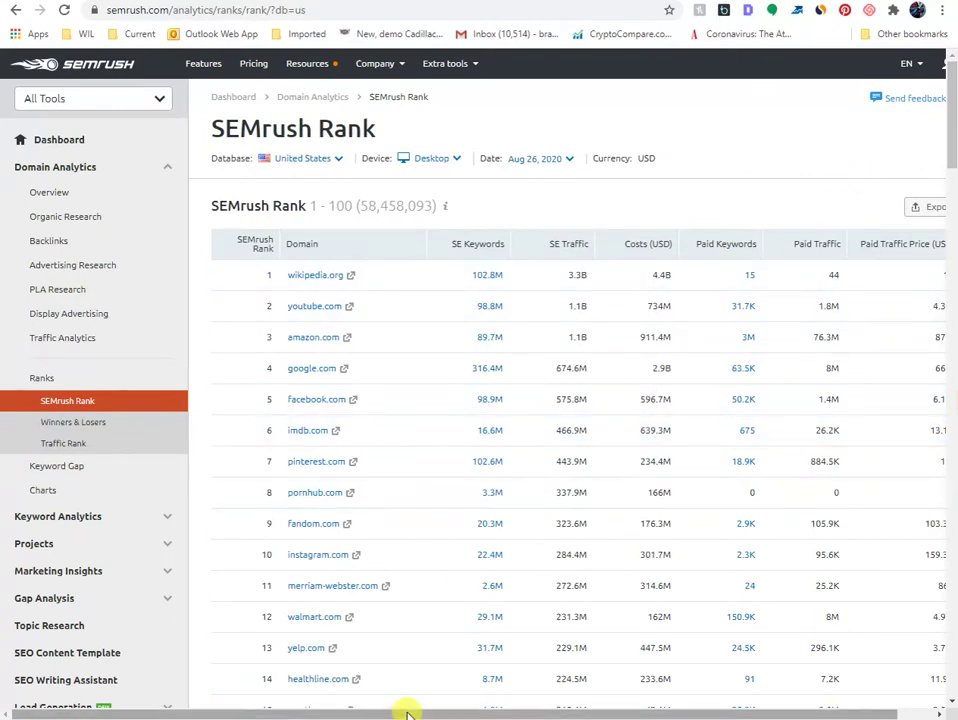
{"action": "left_click_drag", "start_coordinate": [406, 712], "coordinate": [599, 706]}
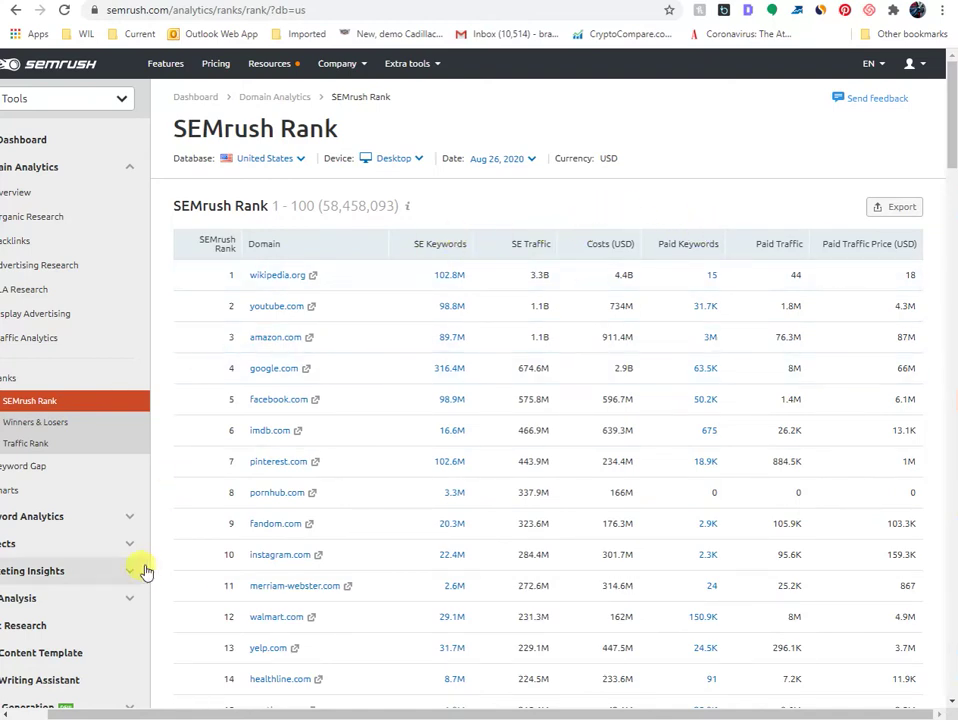
{"action": "left_click", "coordinate": [36, 714]}
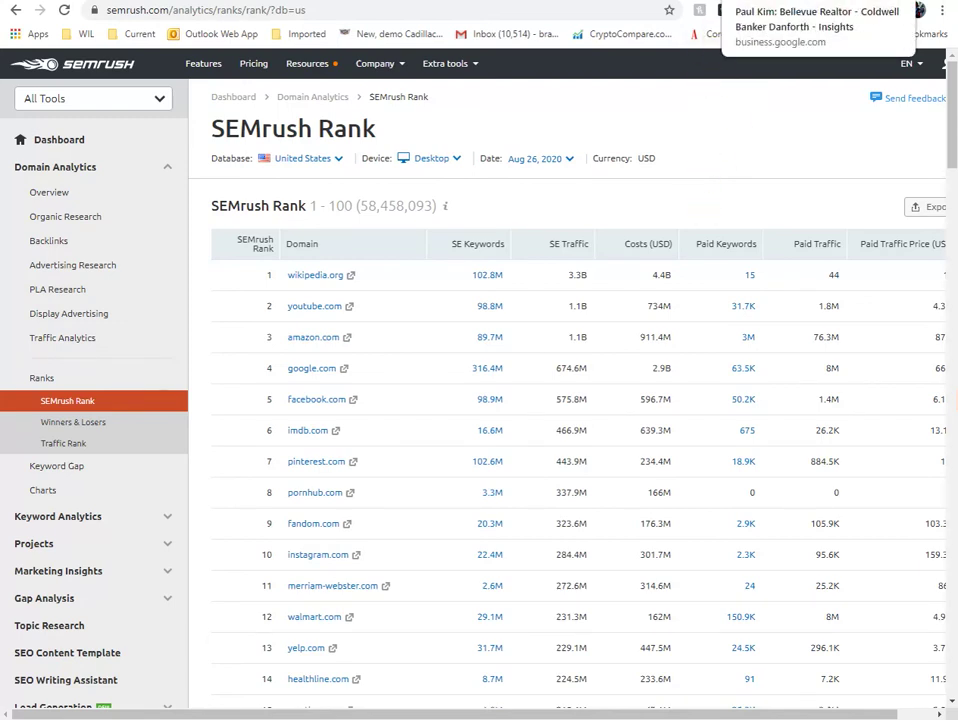
- Search Google for "apt for rent in sawtelle" in a new tab
{"action": "key", "text": "ctrl+t"}
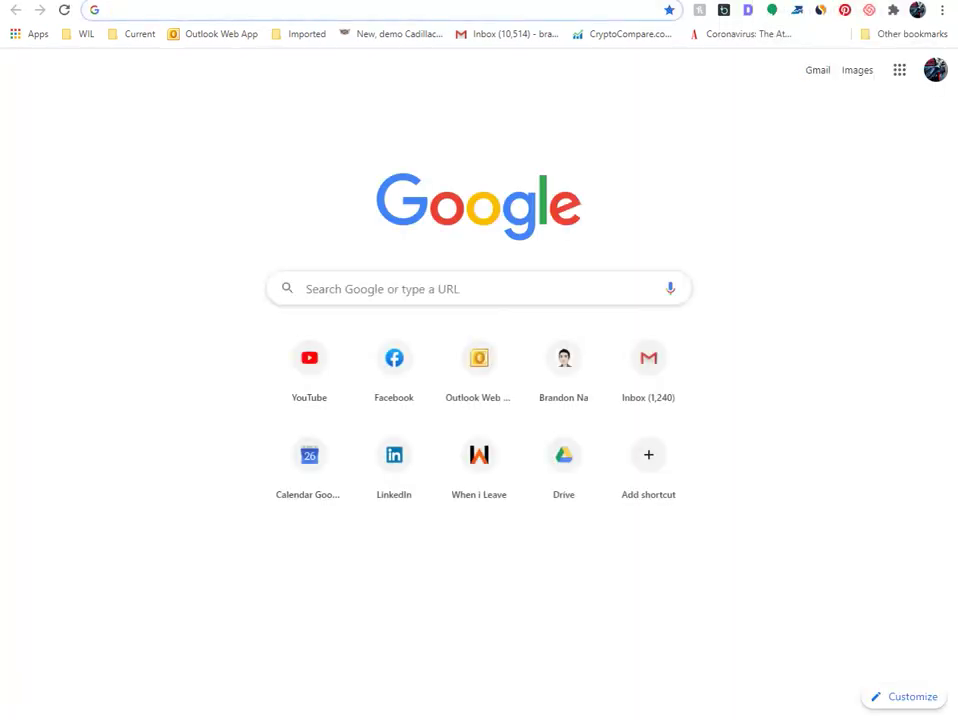
{"action": "type", "text": "appl"}
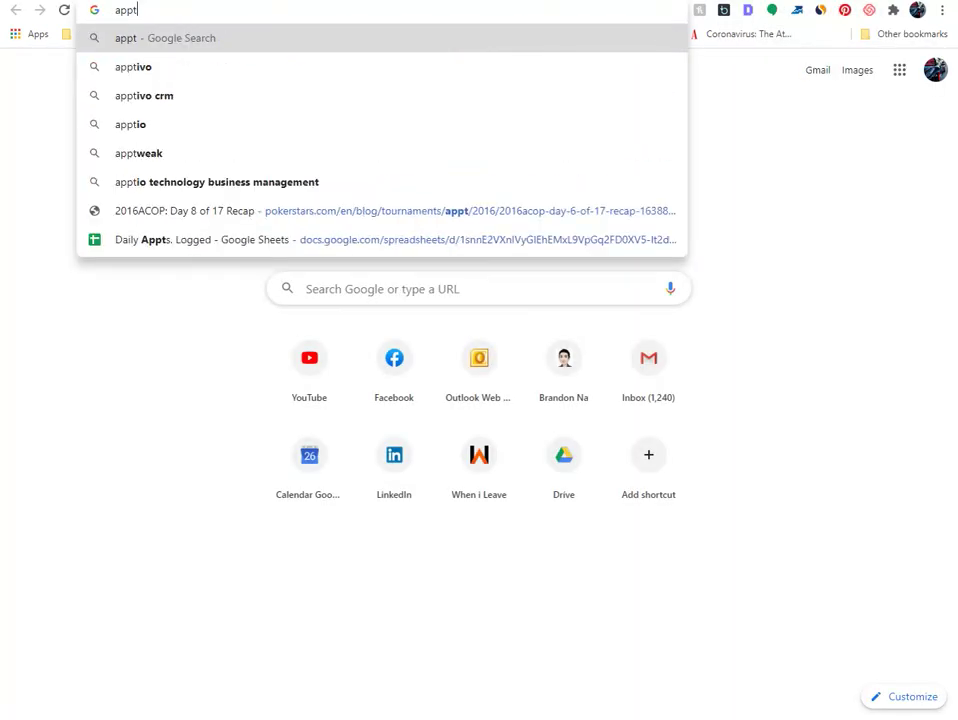
{"action": "key", "text": "BackSpace"}
{"action": "key", "text": "BackSpace"}
{"action": "type", "text": "t for rent ion sa"}
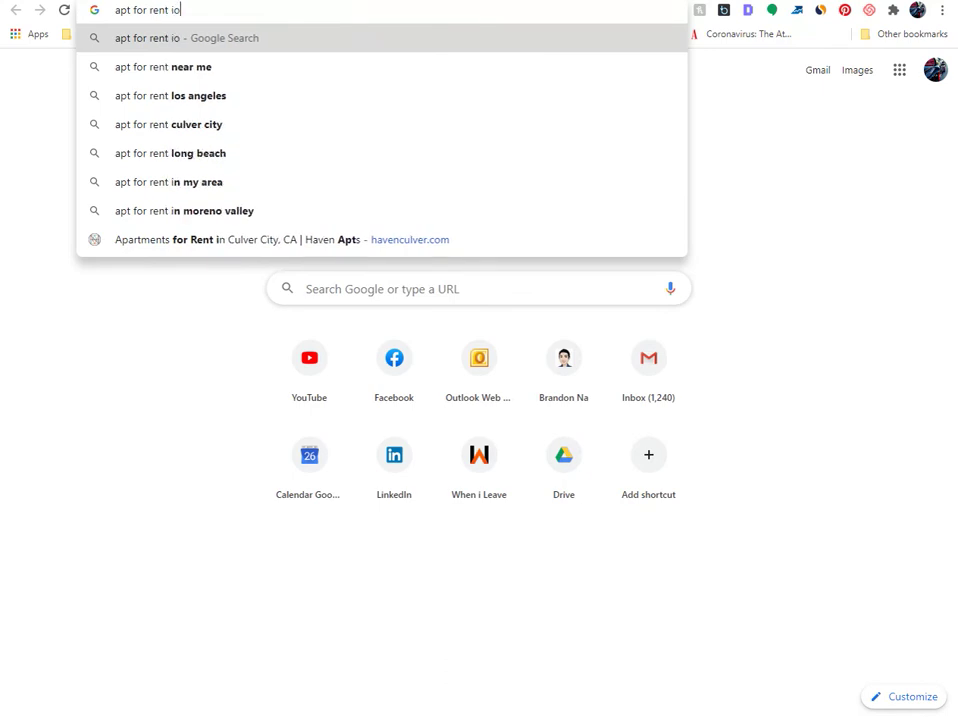
{"action": "key", "text": "BackSpace"}
{"action": "key", "text": "BackSpace"}
{"action": "key", "text": "BackSpace"}
{"action": "key", "text": "BackSpace"}
{"action": "key", "text": "BackSpace"}
{"action": "type", "text": "n sawtelle"}
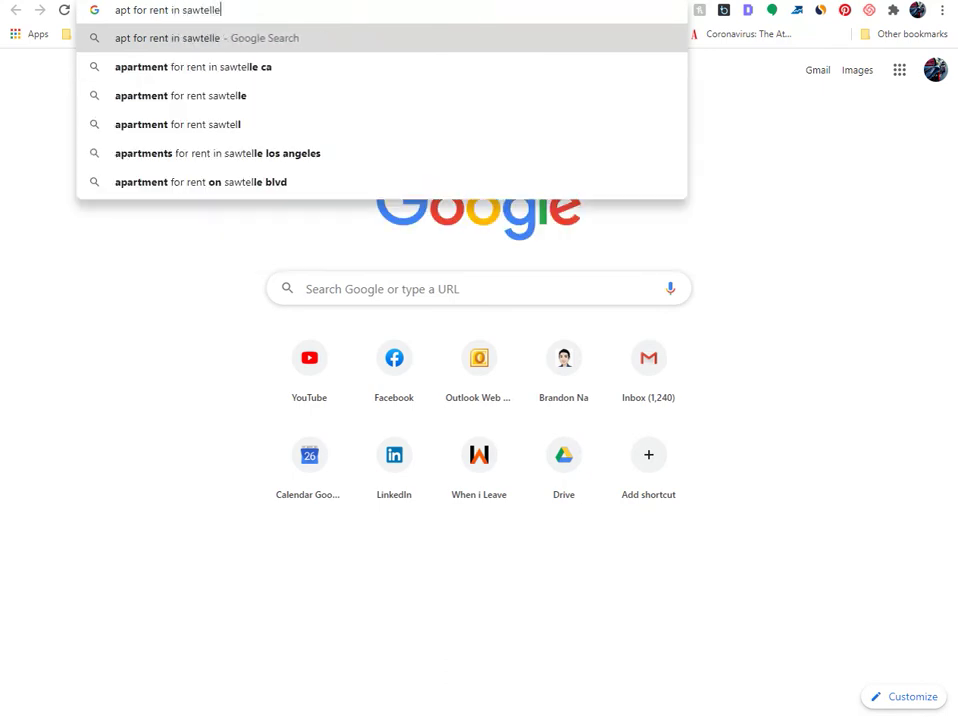
{"action": "key", "text": "Return"}
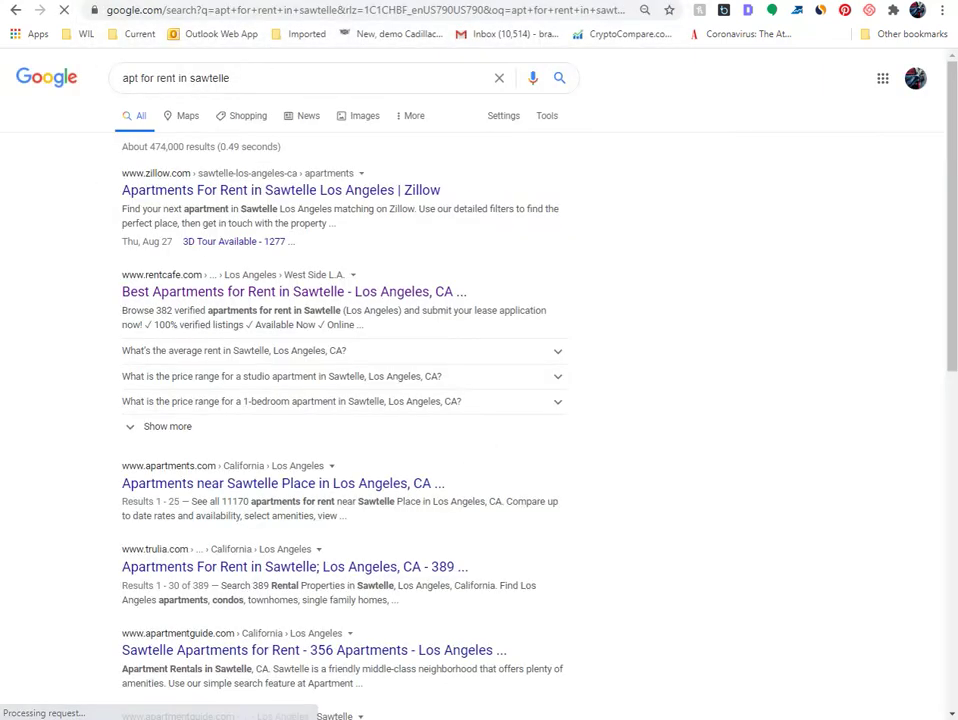
- Search Google for "2 bed in sawtelle" and examine the organic results, map and local business listings
{"action": "triple_click", "coordinate": [244, 77]}
{"action": "type", "text": "2"}
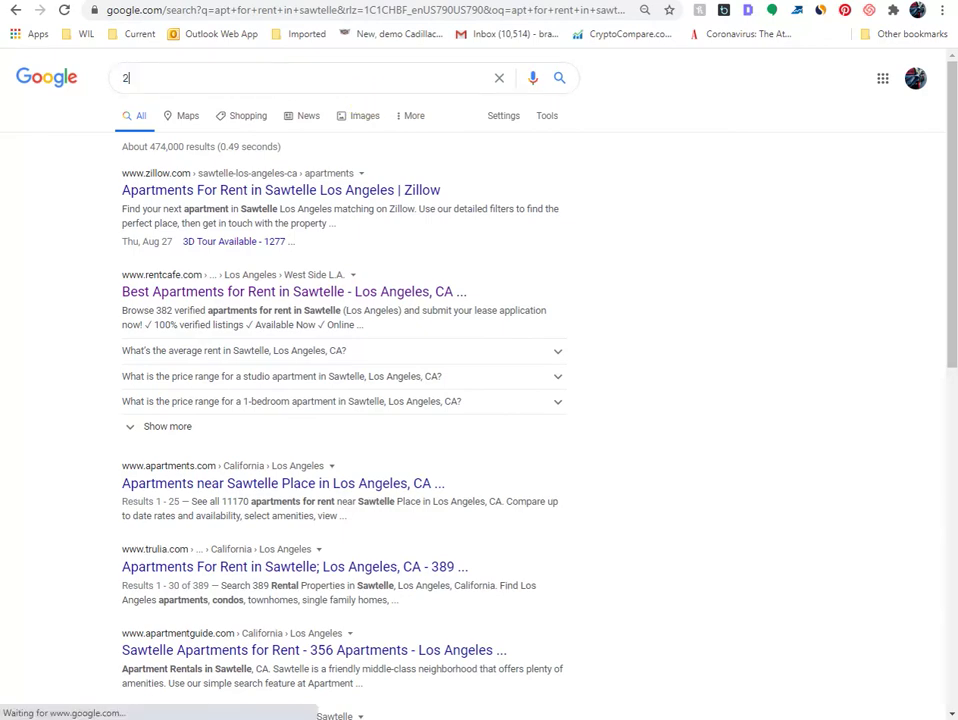
{"action": "type", "text": " bed in sawtelle"}
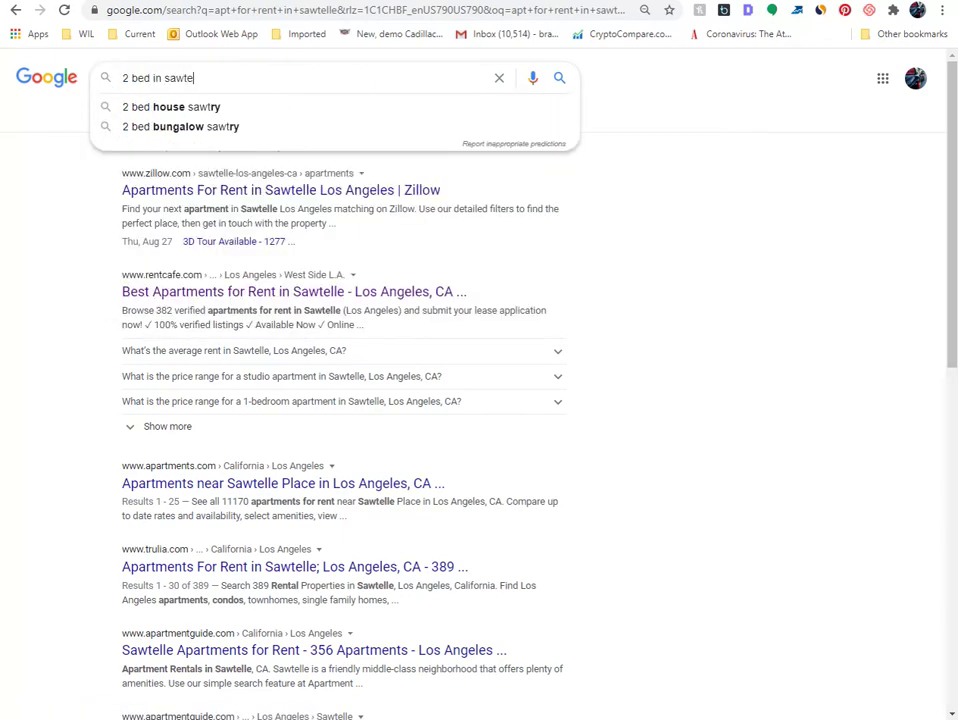
{"action": "key", "text": "Return"}
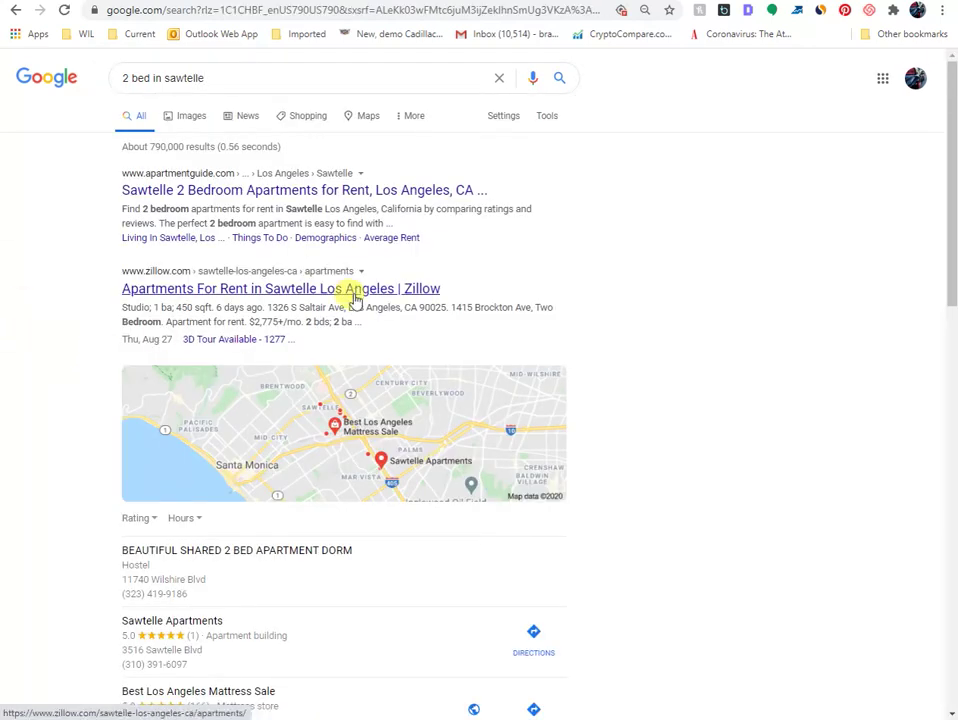
{"action": "scroll", "coordinate": [575, 305], "scroll_direction": "down", "scroll_amount": 6}
{"action": "scroll", "coordinate": [331, 280], "scroll_direction": "up", "scroll_amount": 1}
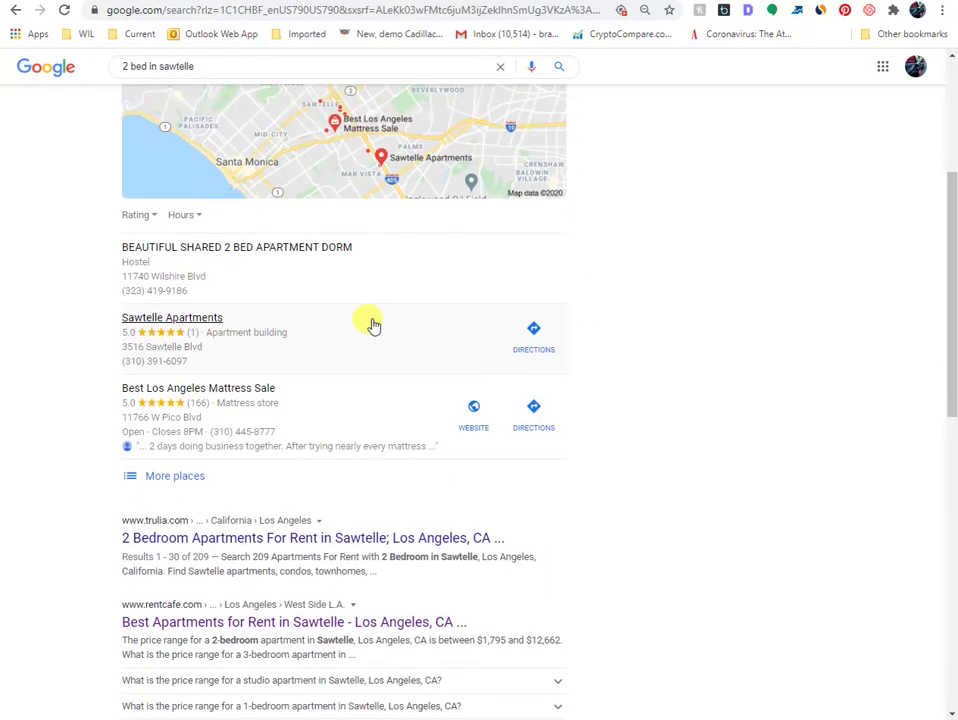
{"action": "left_click", "coordinate": [191, 281]}
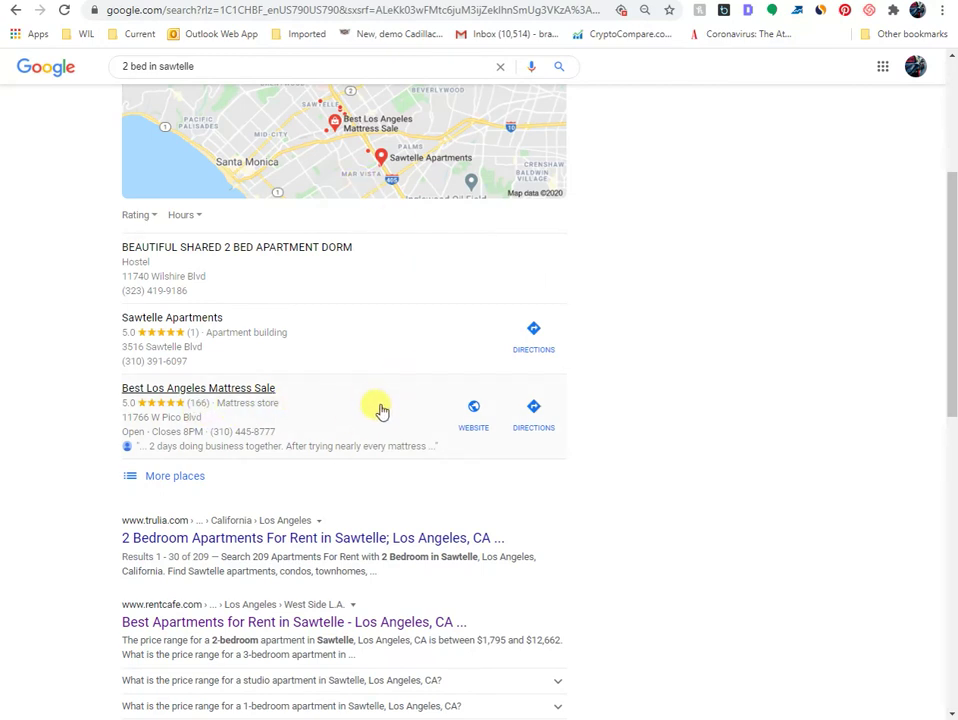
{"action": "scroll", "coordinate": [463, 362], "scroll_direction": "up", "scroll_amount": 3}
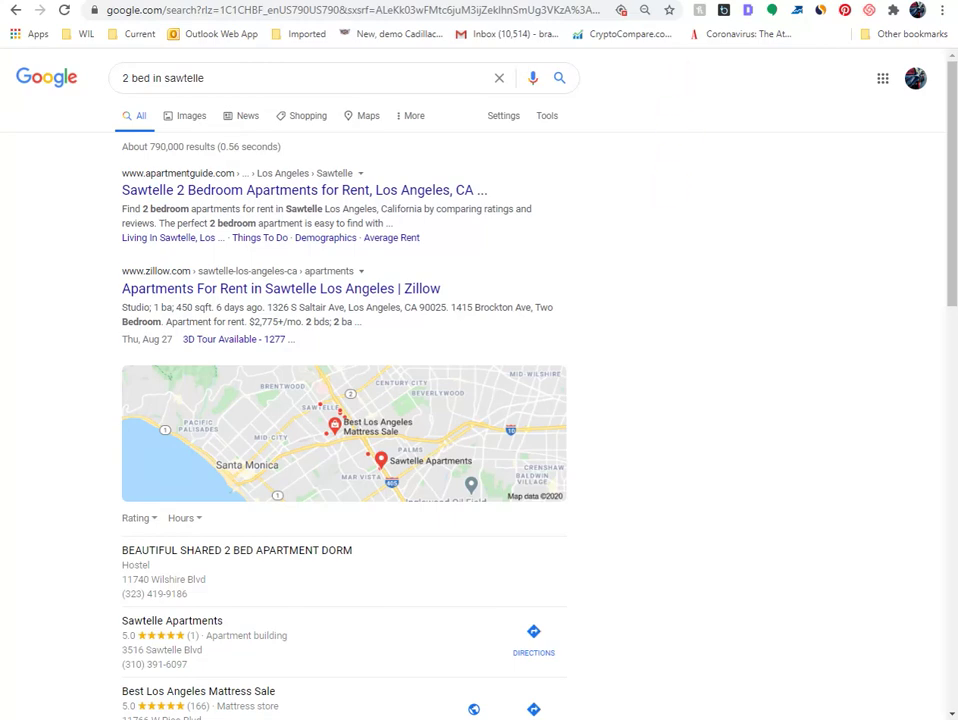
- Switch to the Regents Park page and go back to the Google results for "regents park sawtelle"
{"action": "left_click", "coordinate": [640, 0]}
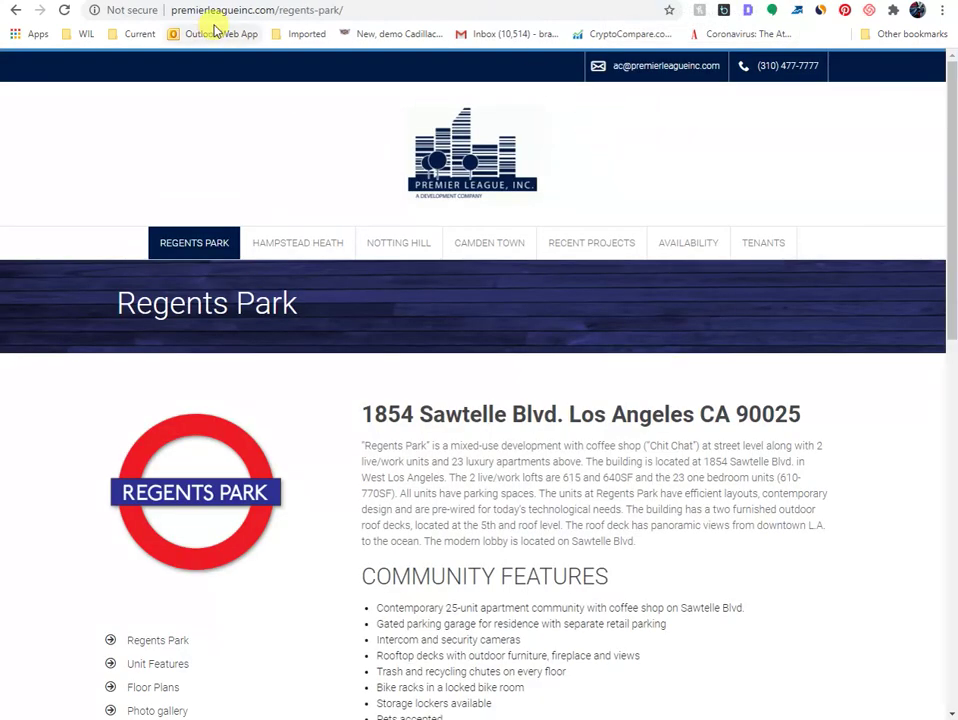
{"action": "left_click", "coordinate": [16, 10]}
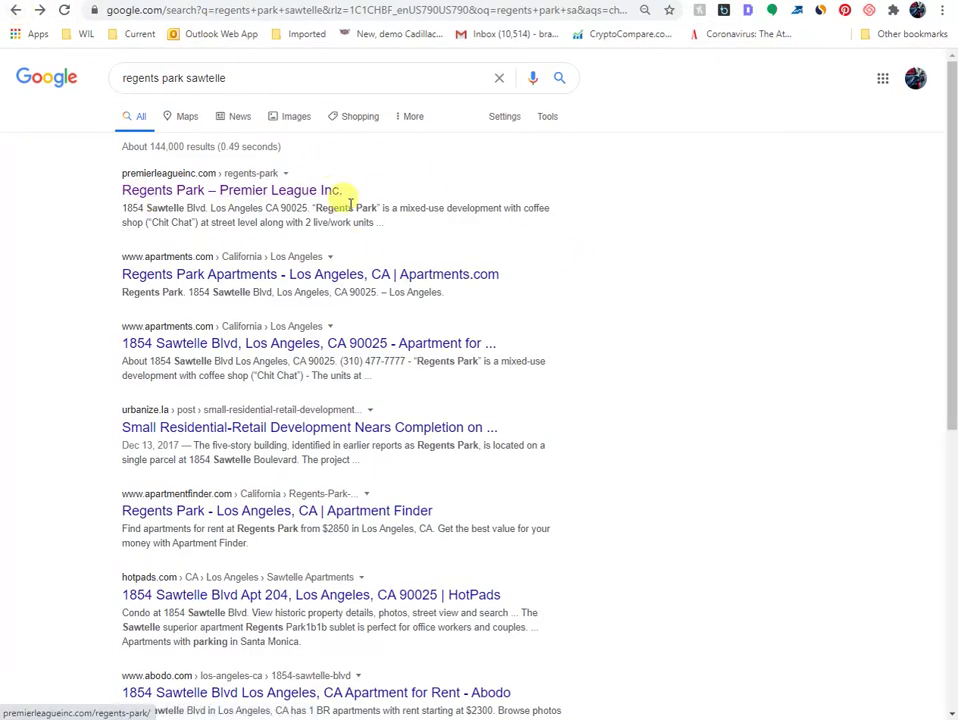